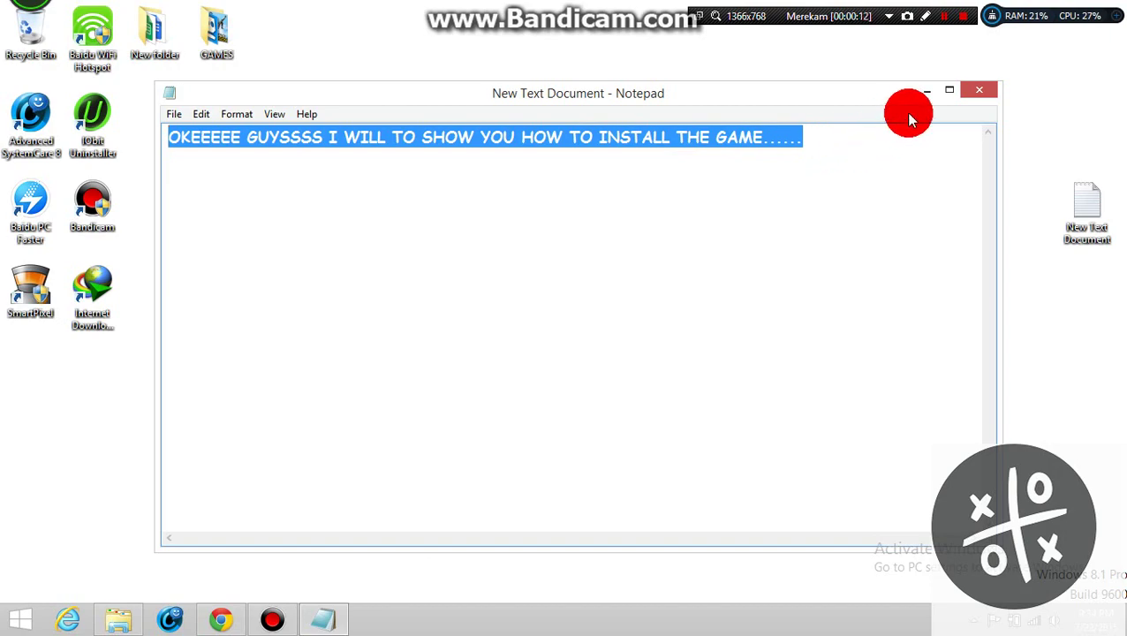
click(943, 18)
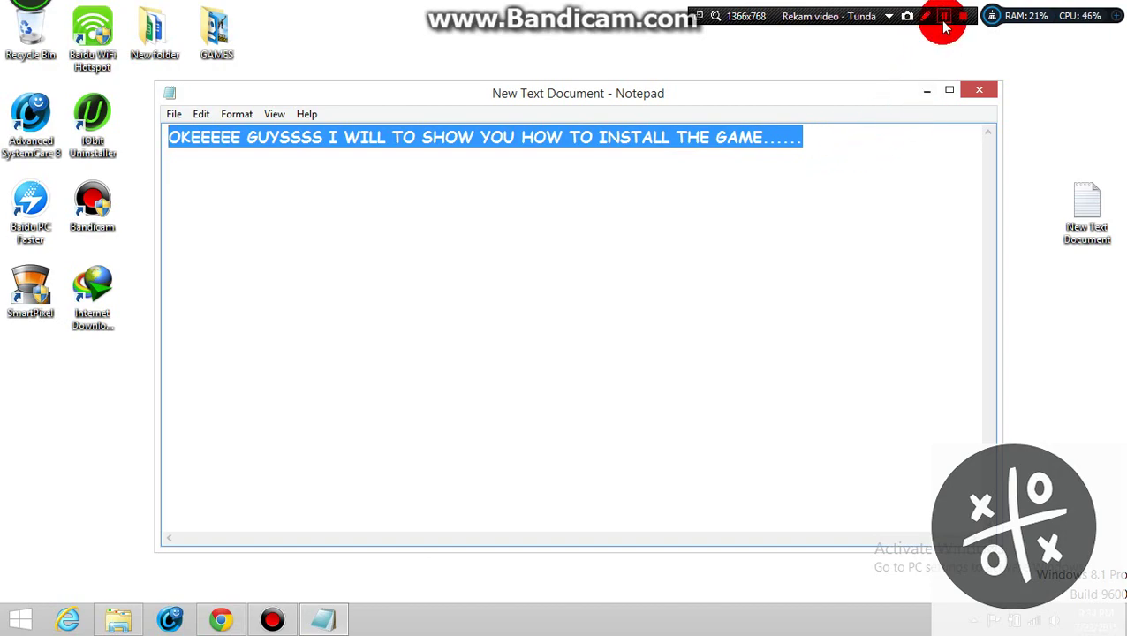
click(943, 17)
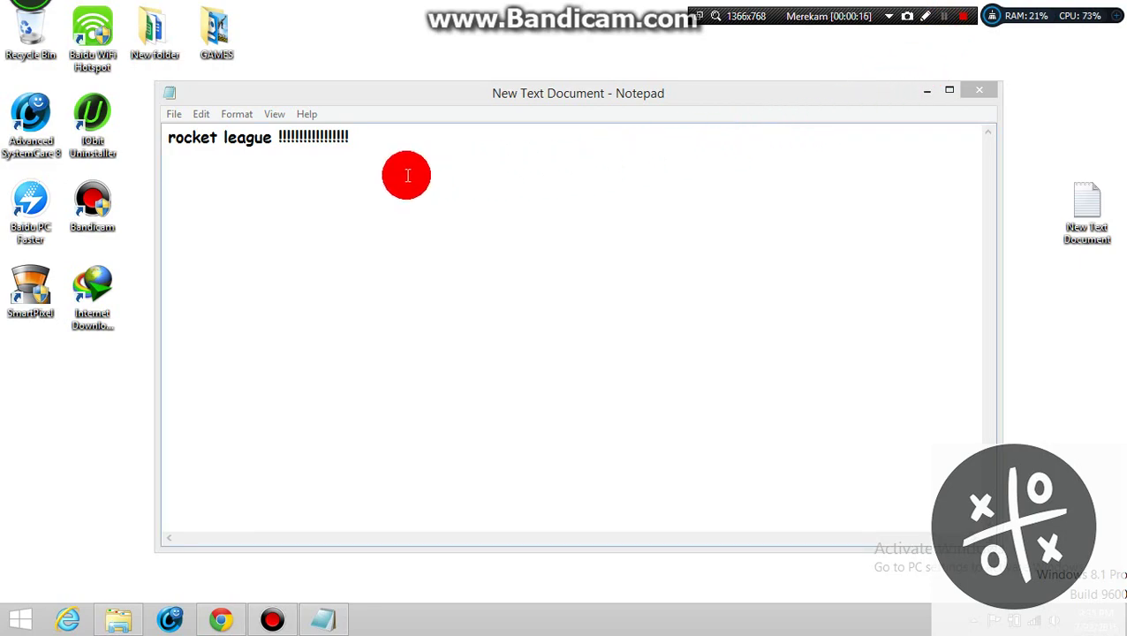
Add the lines "checcccckkkkk it outttt" and "BROOOWWW!!!!!!" below the rocket league line, separated by a blank line.
drag(360, 141, 91, 143)
click(375, 138)
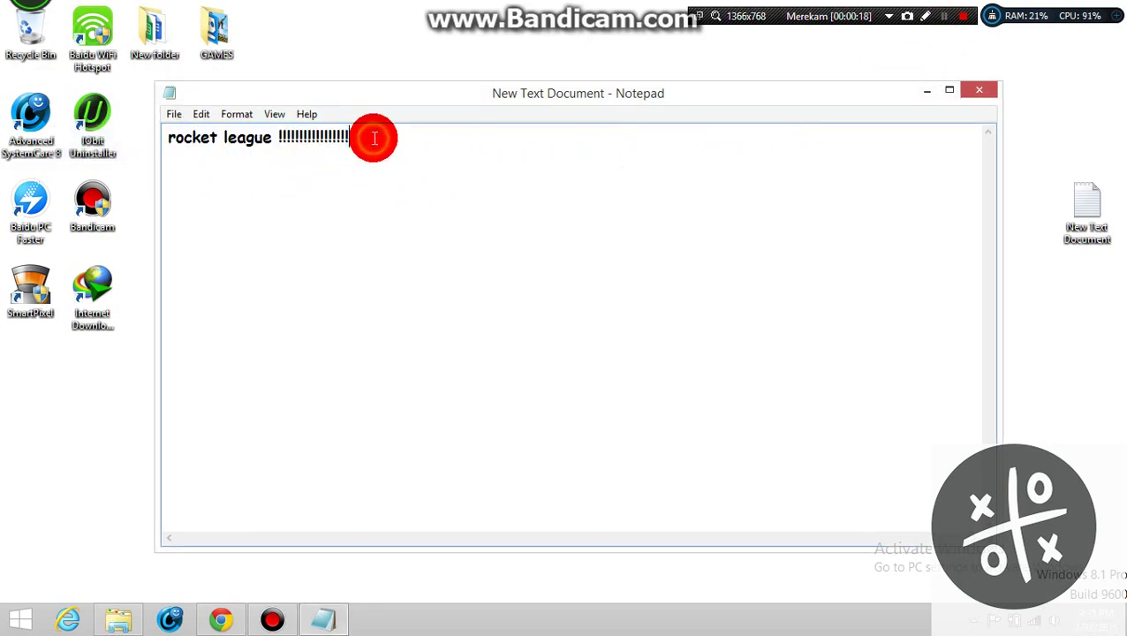
key(Return)
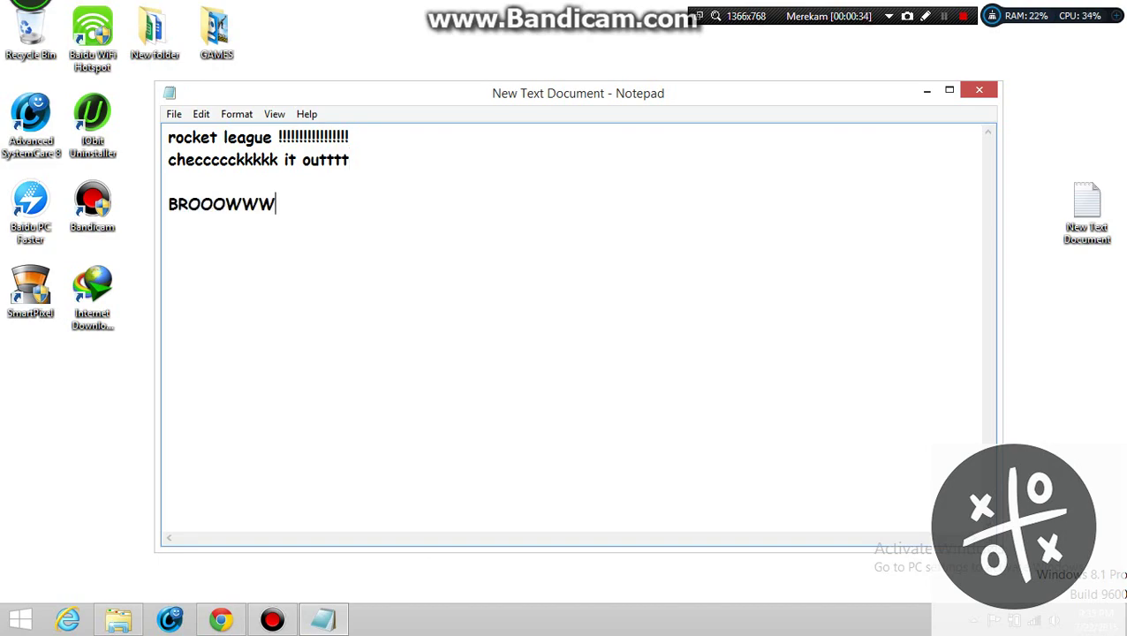
text(!!!!!!)
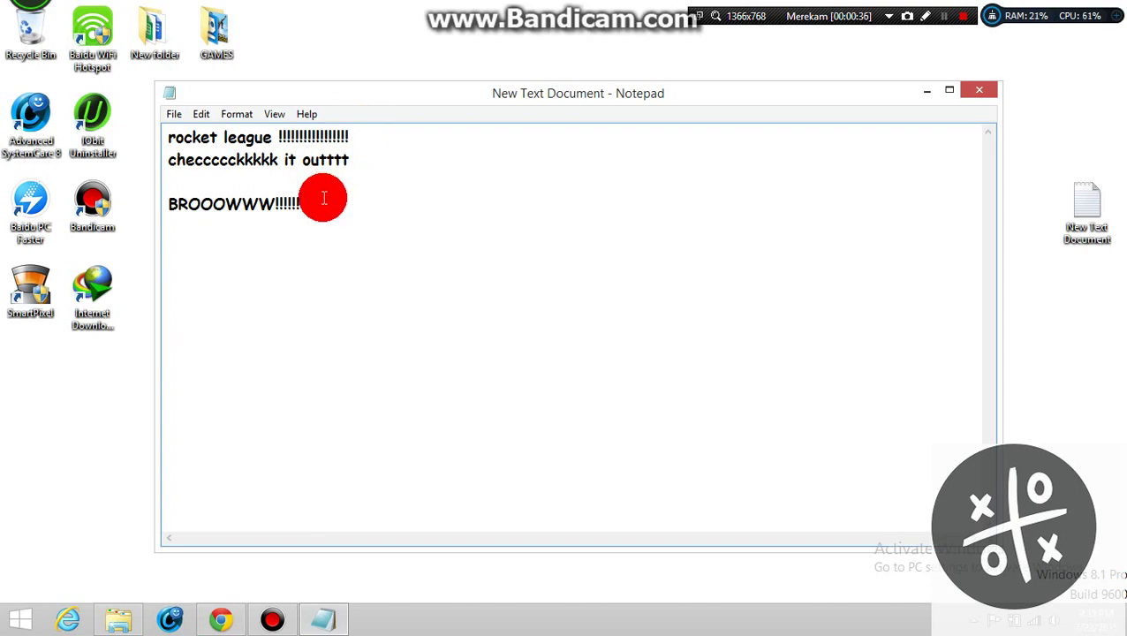
Delete all the text in the note and minimize its window.
key(ctrl+a)
key(Delete)
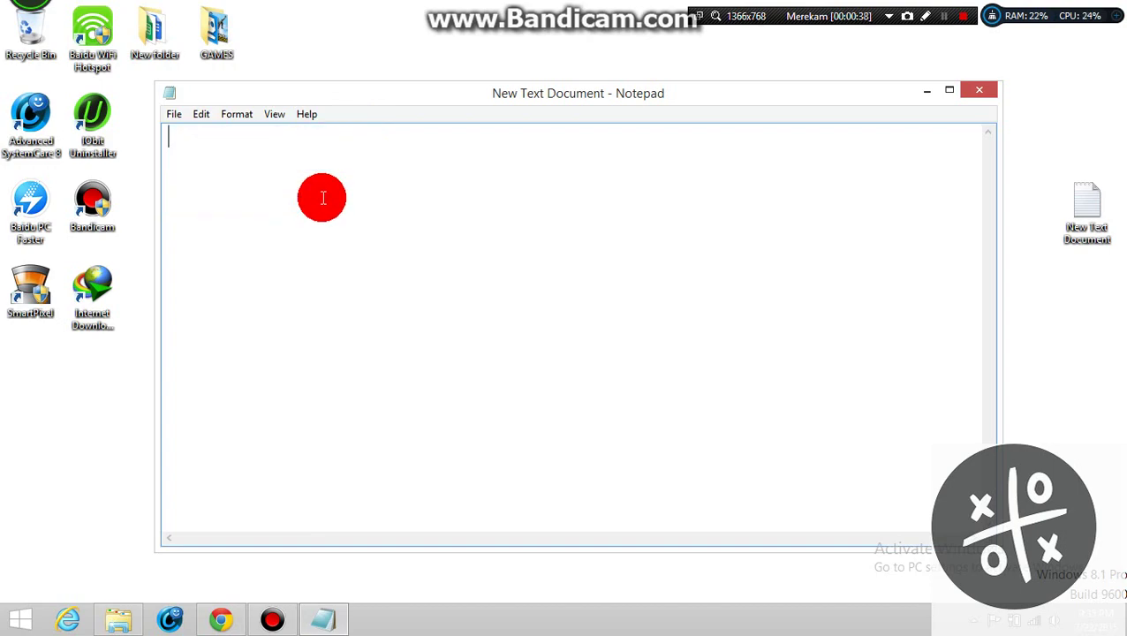
click(926, 90)
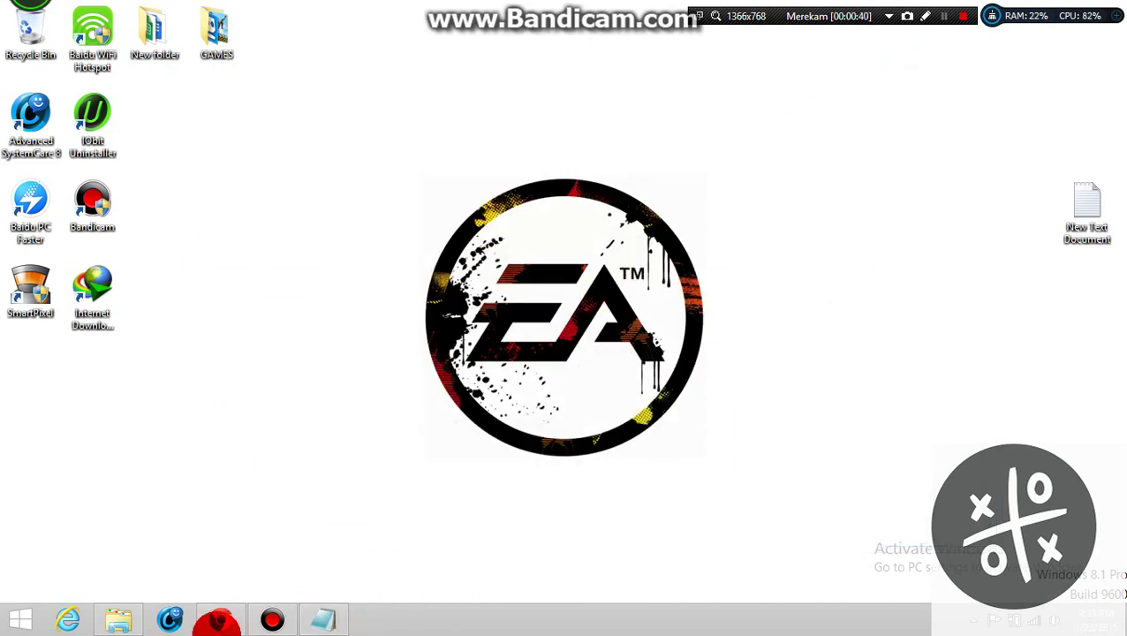
Switch to File Explorer and extract the Rocket_League ISO in D:\TheGames into its own Rocket_League subfolder.
click(117, 622)
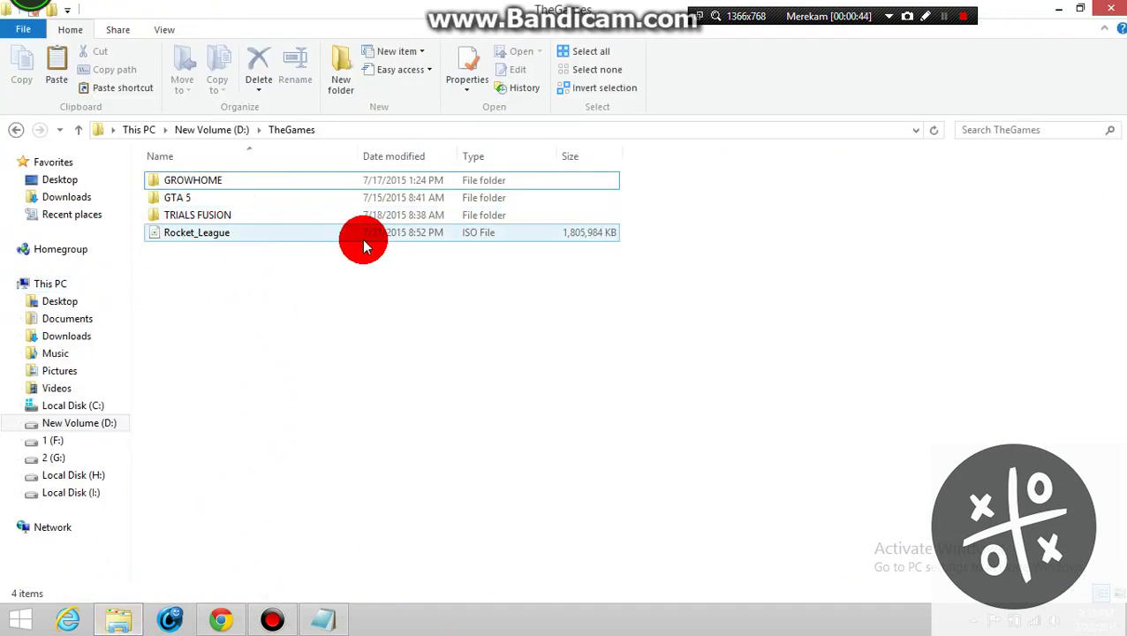
right_click(192, 244)
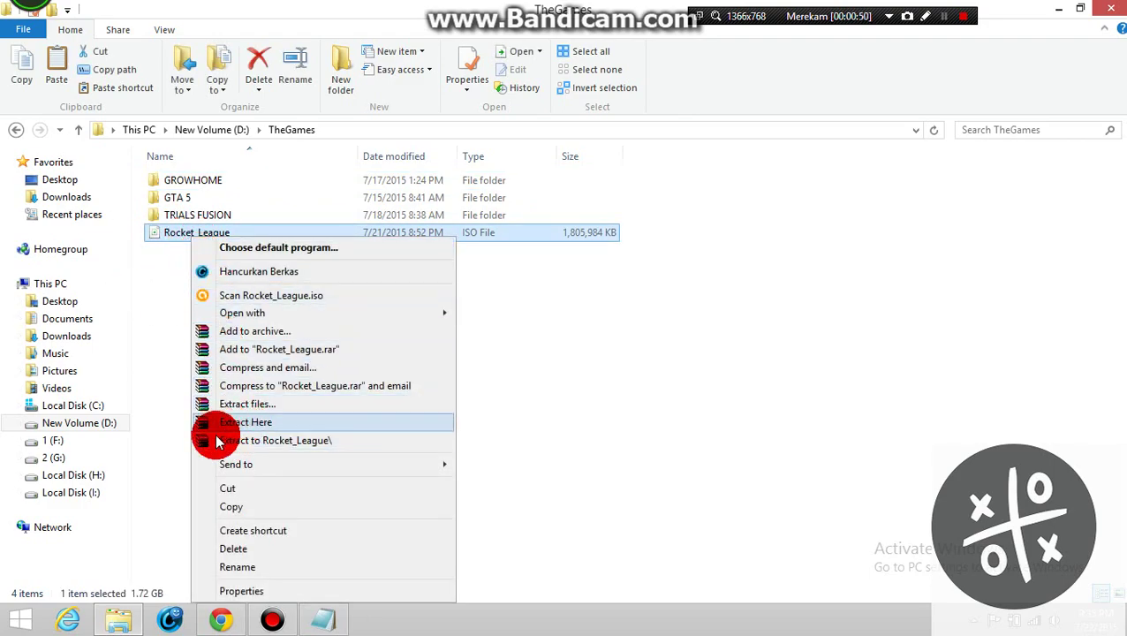
click(248, 443)
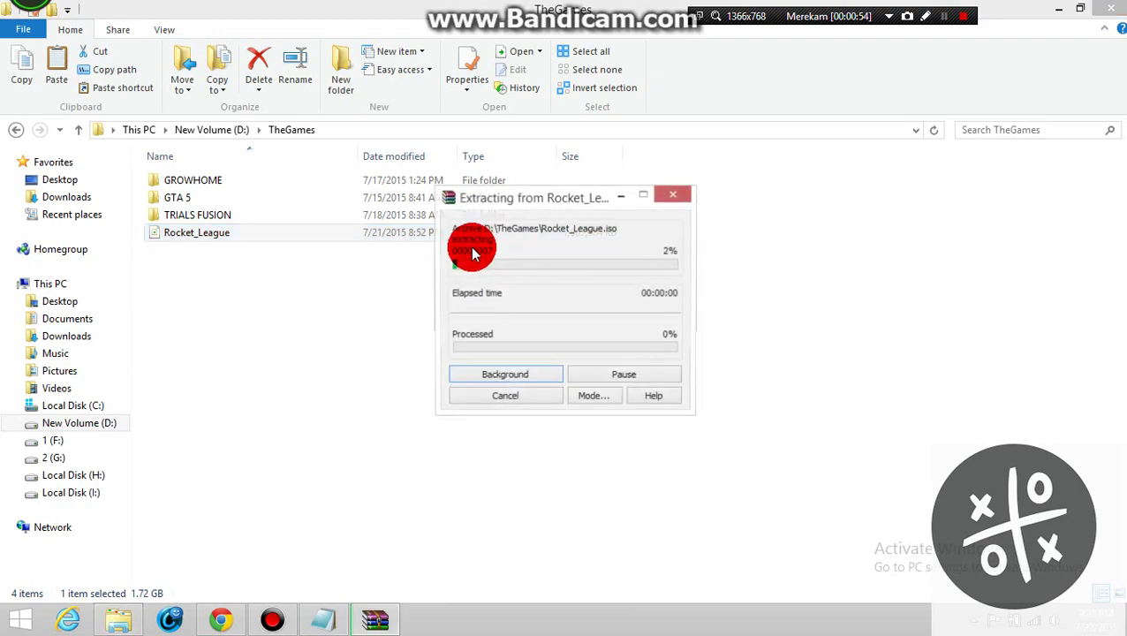
drag(528, 191, 527, 315)
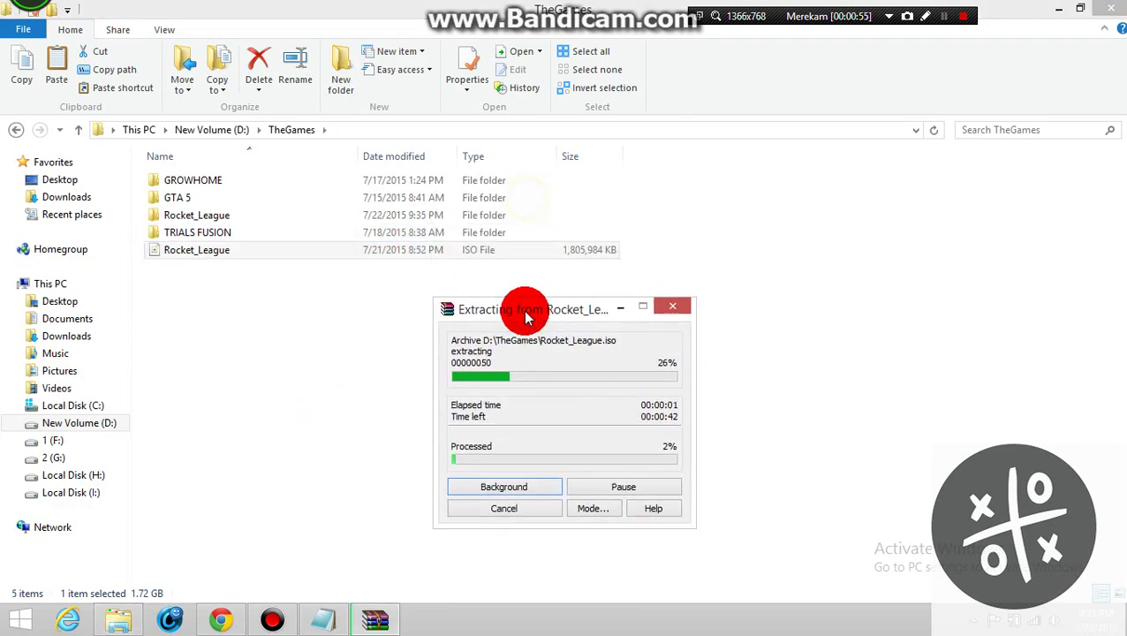
click(476, 251)
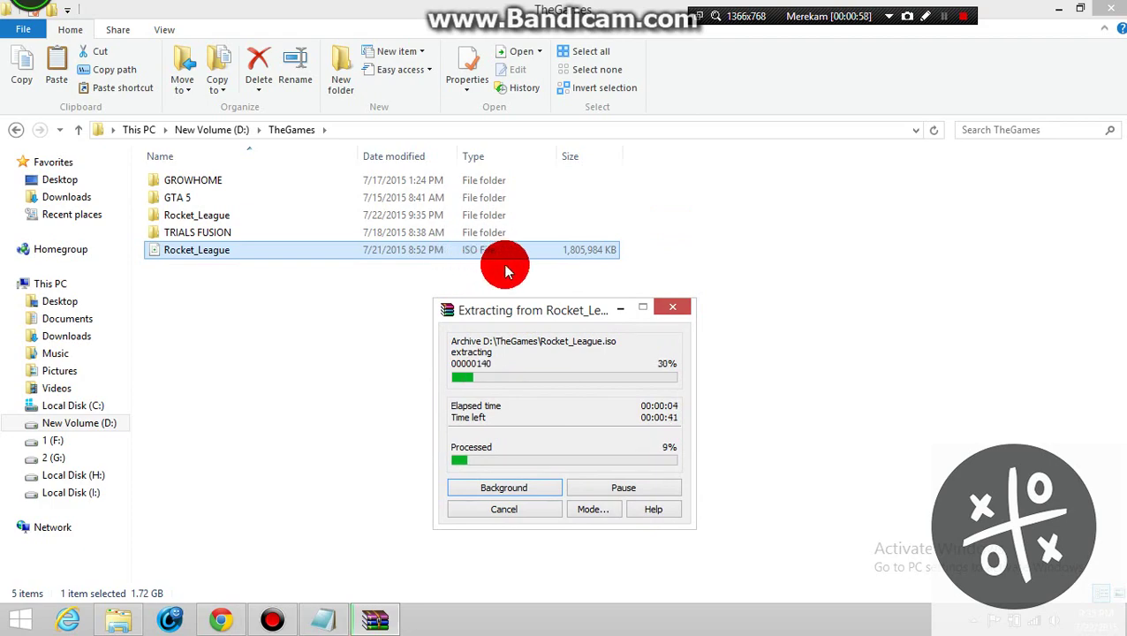
drag(533, 306, 654, 185)
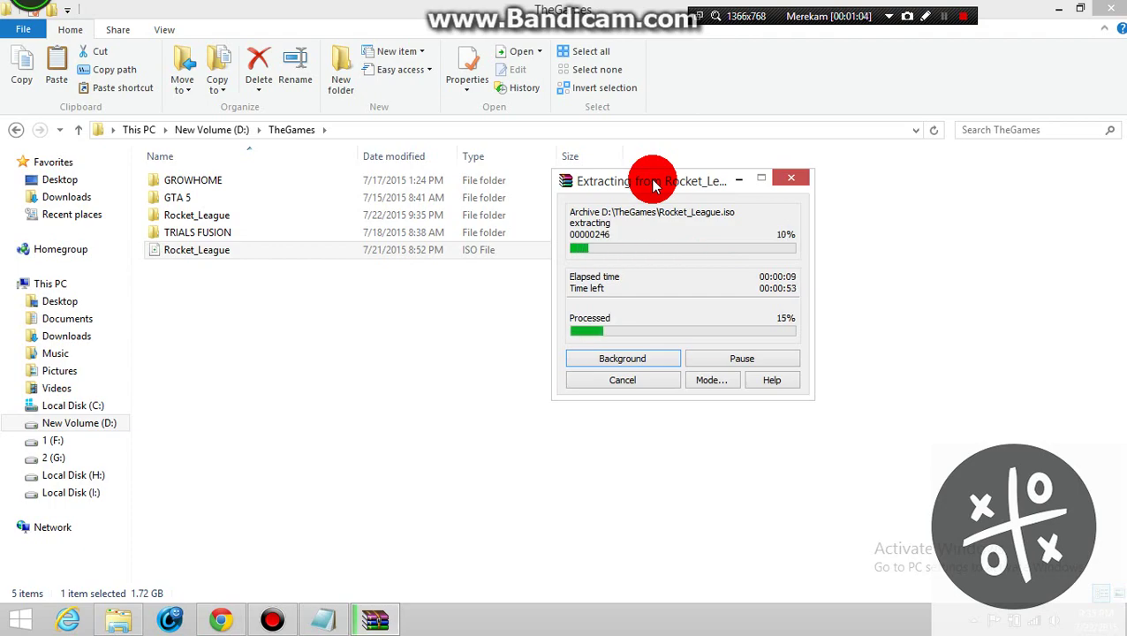
drag(658, 181, 594, 144)
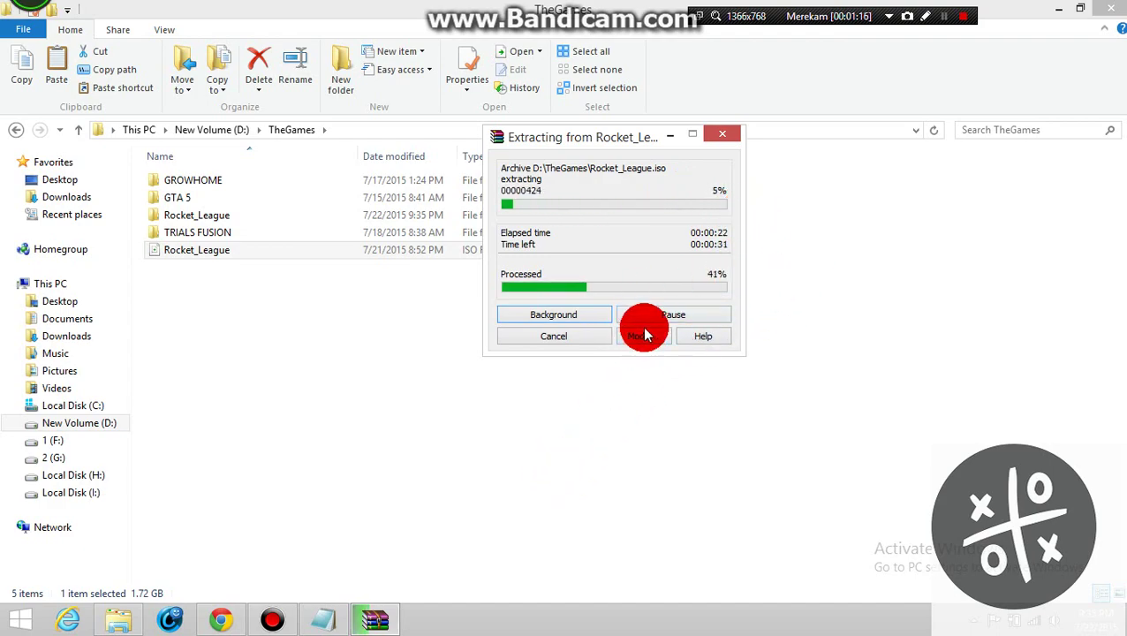
Switch to Notepad, write "WAIT UNTIL FINISHHHHHH :@" in the empty note, and put the window away.
click(334, 621)
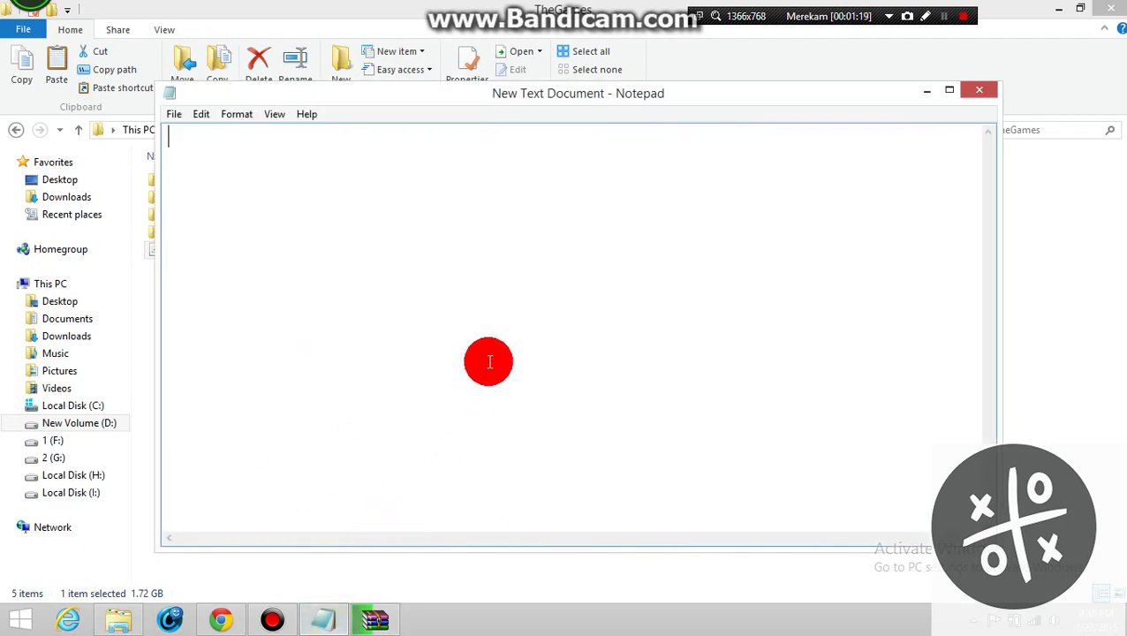
text(WAIT UNTIL FINISHHHHHH :@)
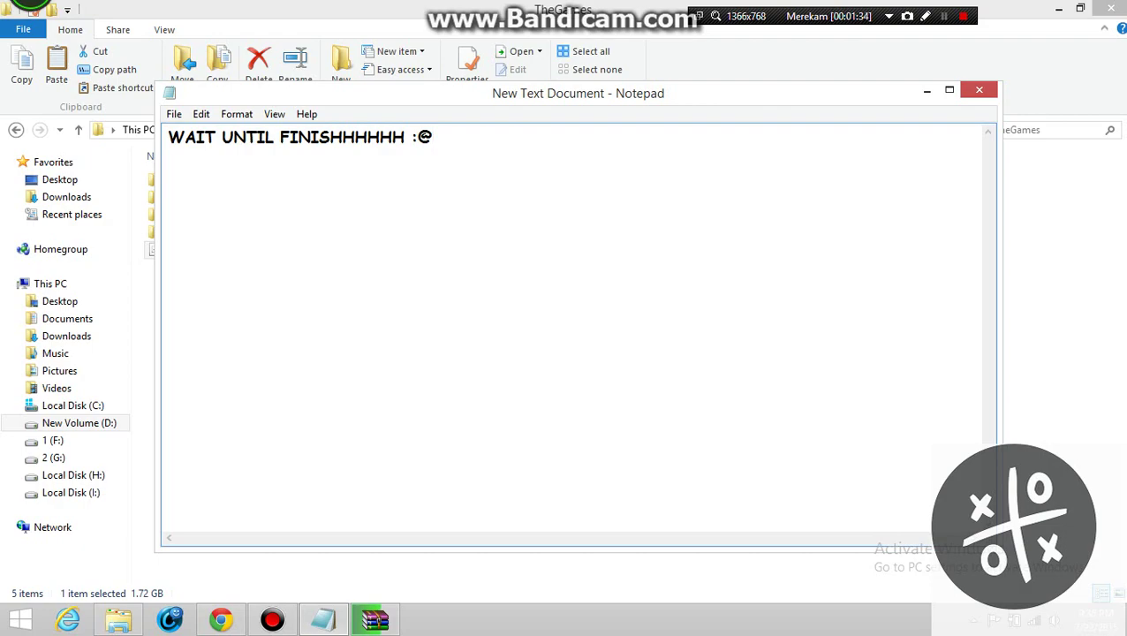
click(977, 89)
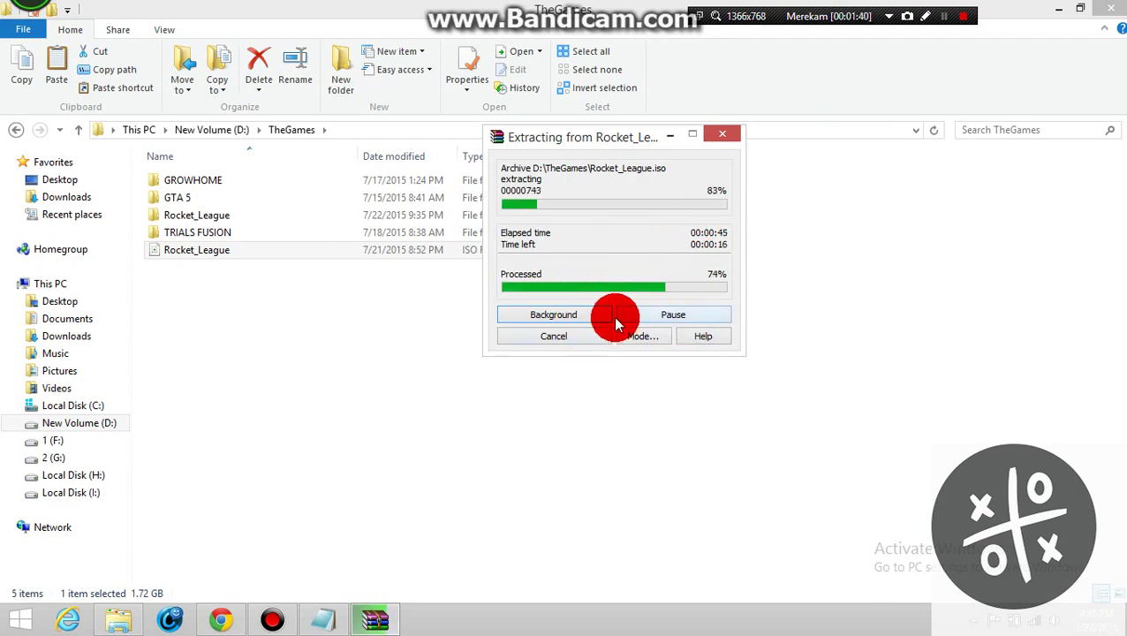
drag(619, 143, 820, 205)
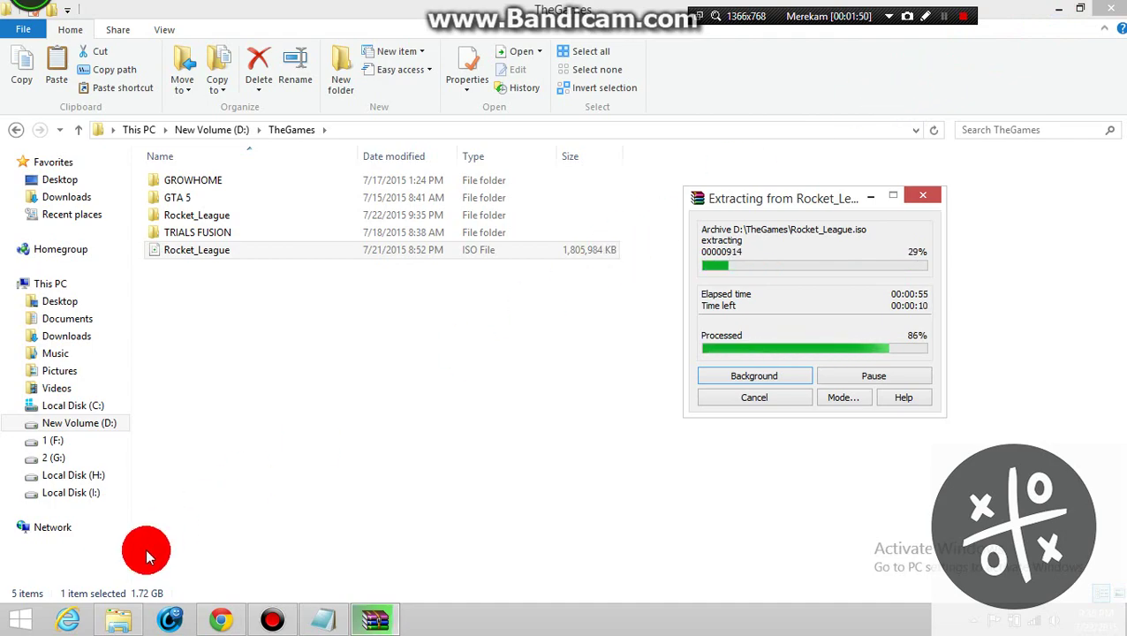
mouse_move(212, 623)
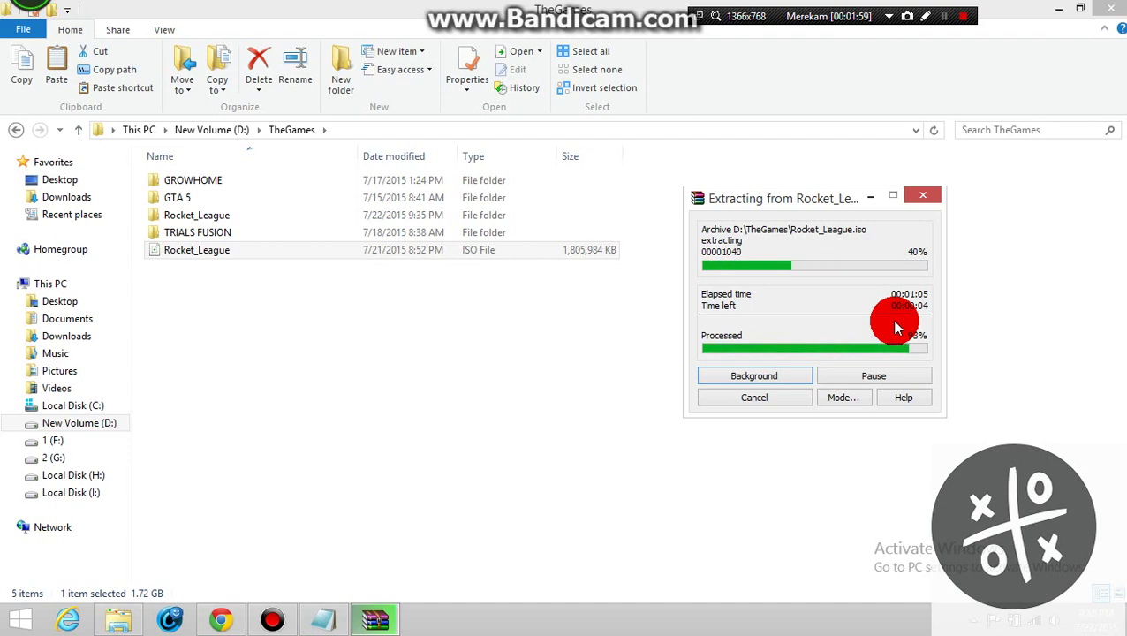
key(alt+Tab)
key(alt+Tab)
key(alt+Tab)
key(alt+Tab)
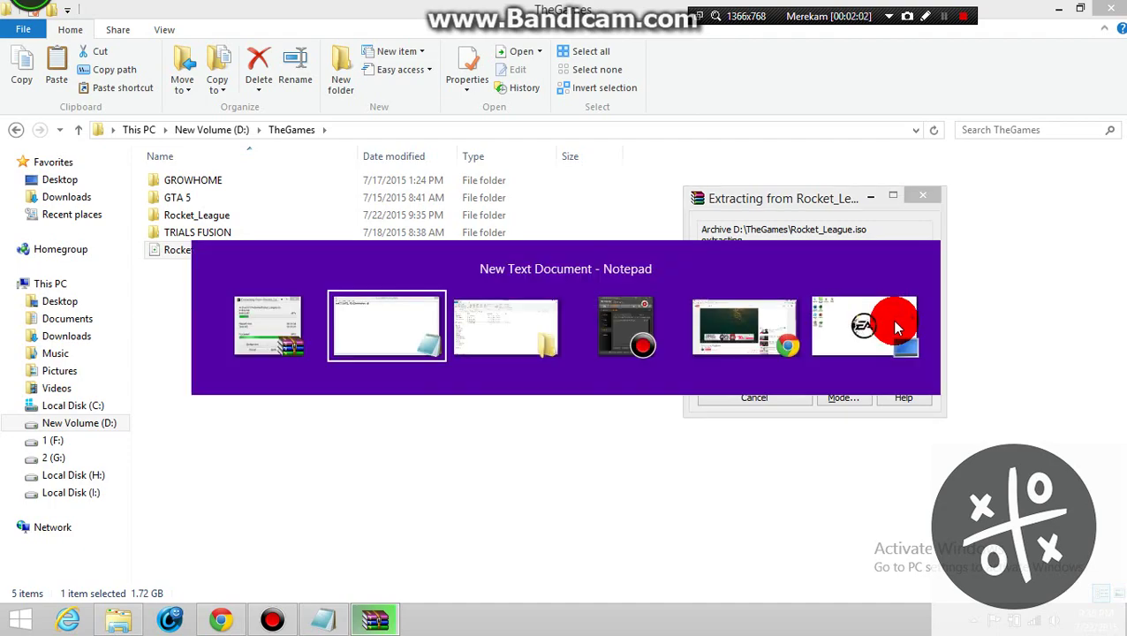
click(895, 328)
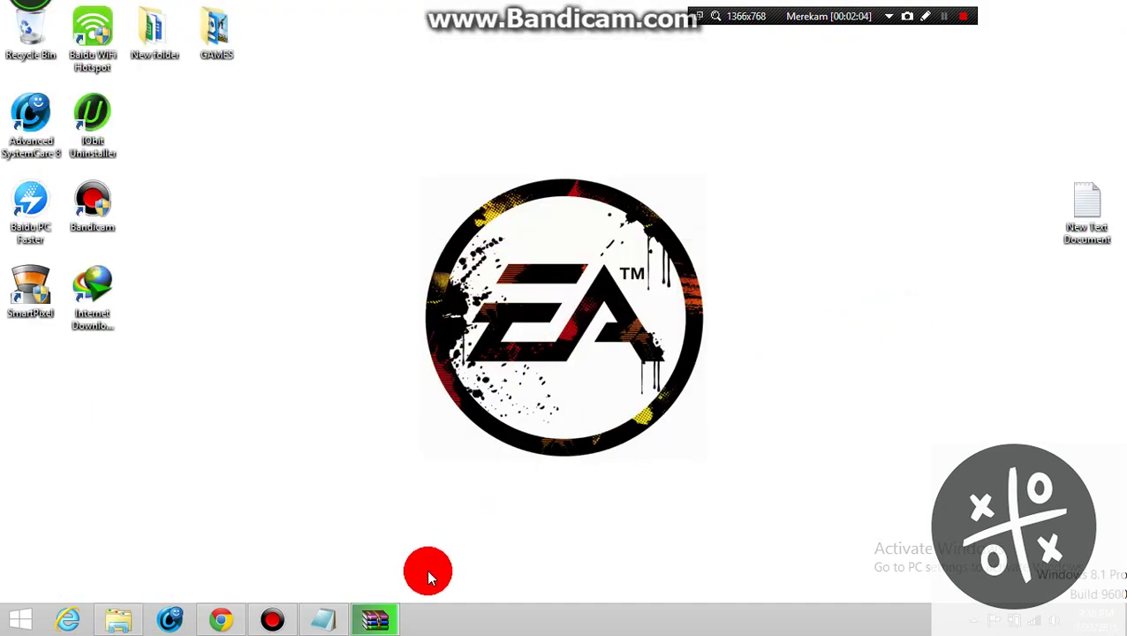
click(376, 618)
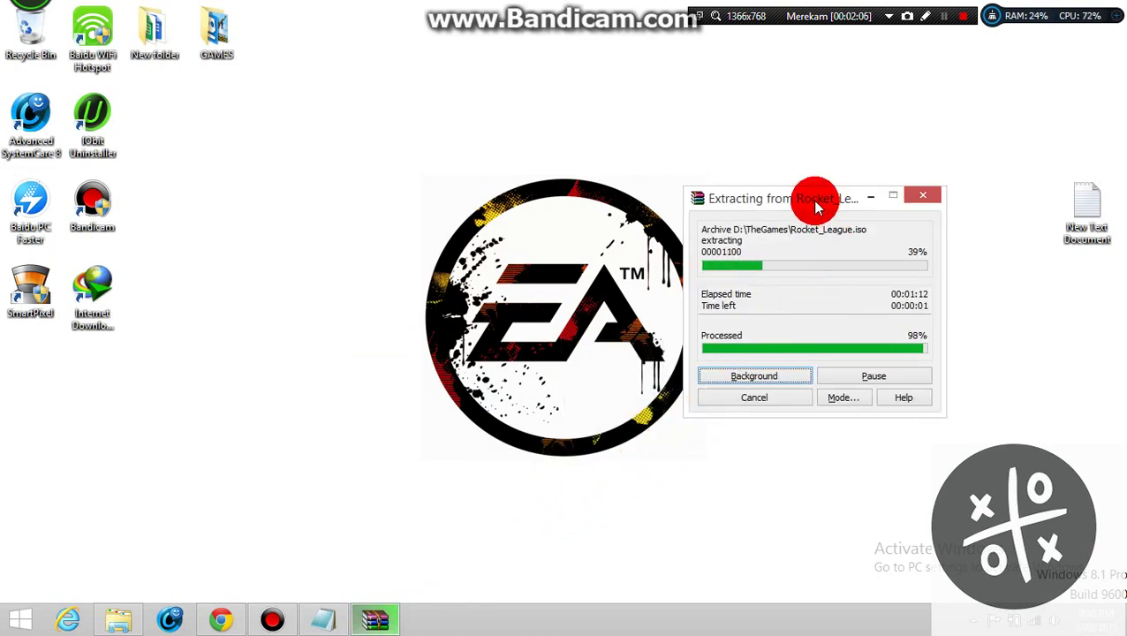
drag(810, 200, 843, 170)
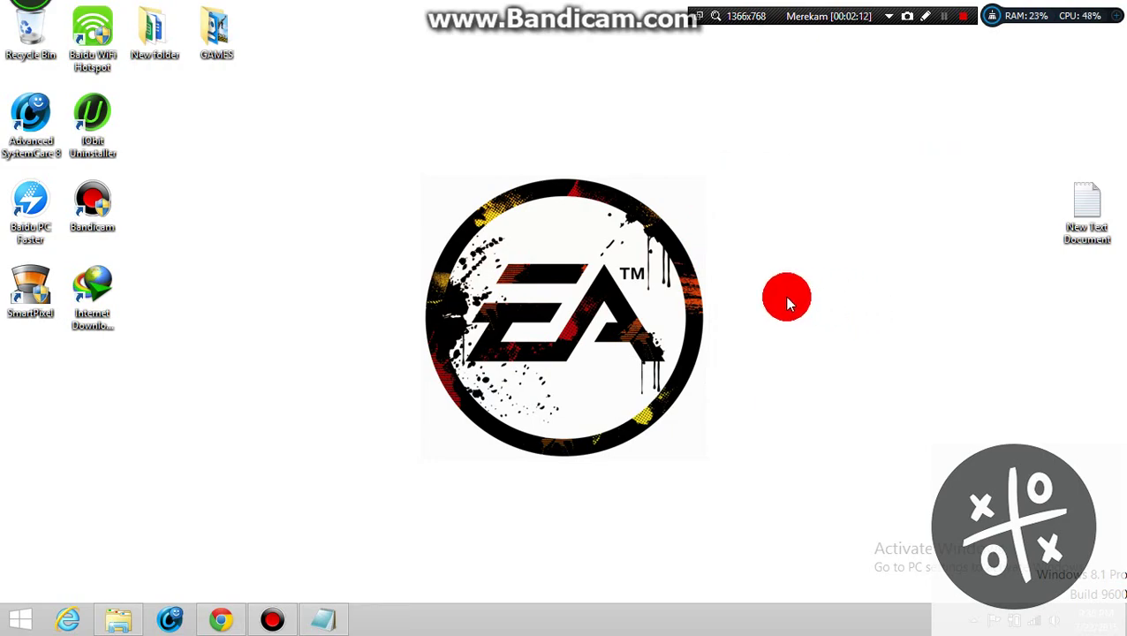
Switch to Notepad, add the line "AFTER THE EXX FINISHH ANDDD INSTALL NOW" below the waiting note, and minimize the window.
click(326, 622)
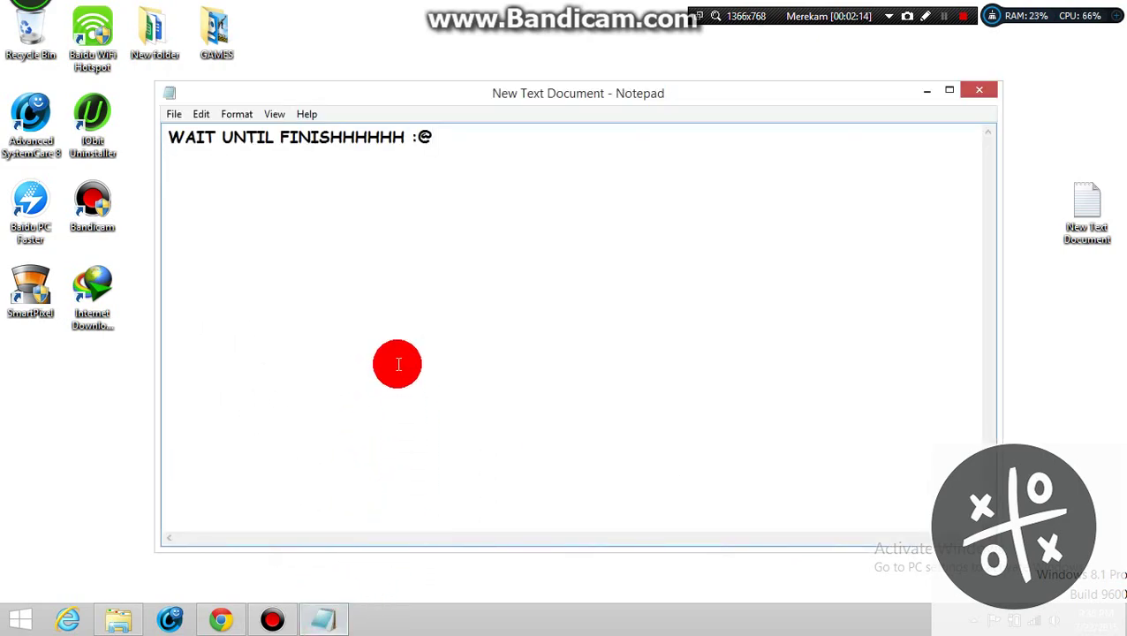
key(Return)
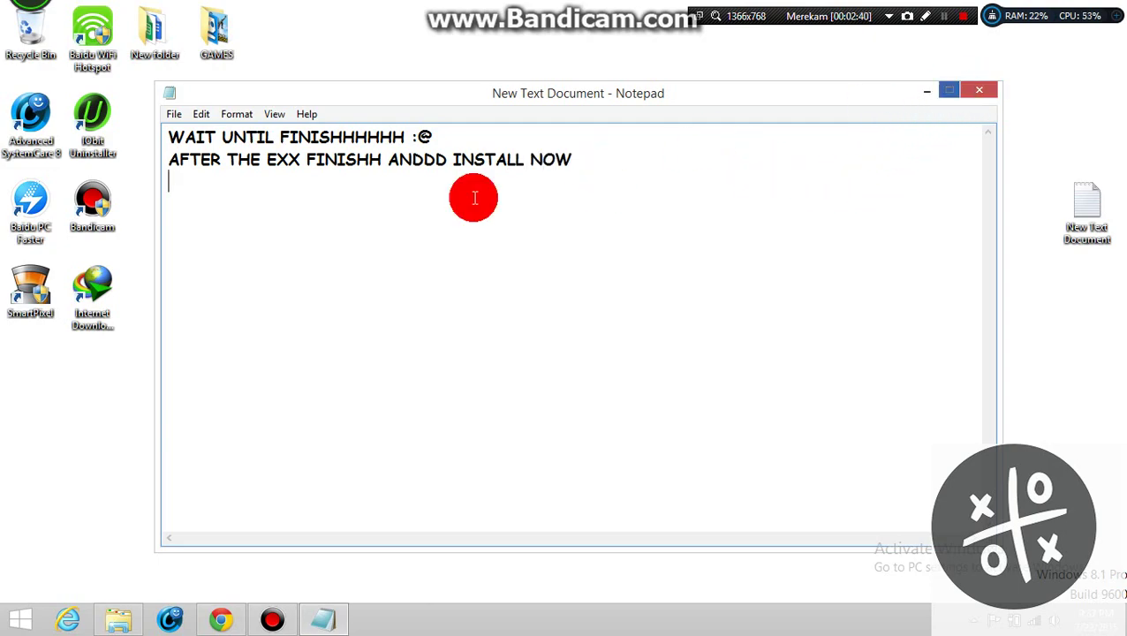
drag(601, 160, 31, 137)
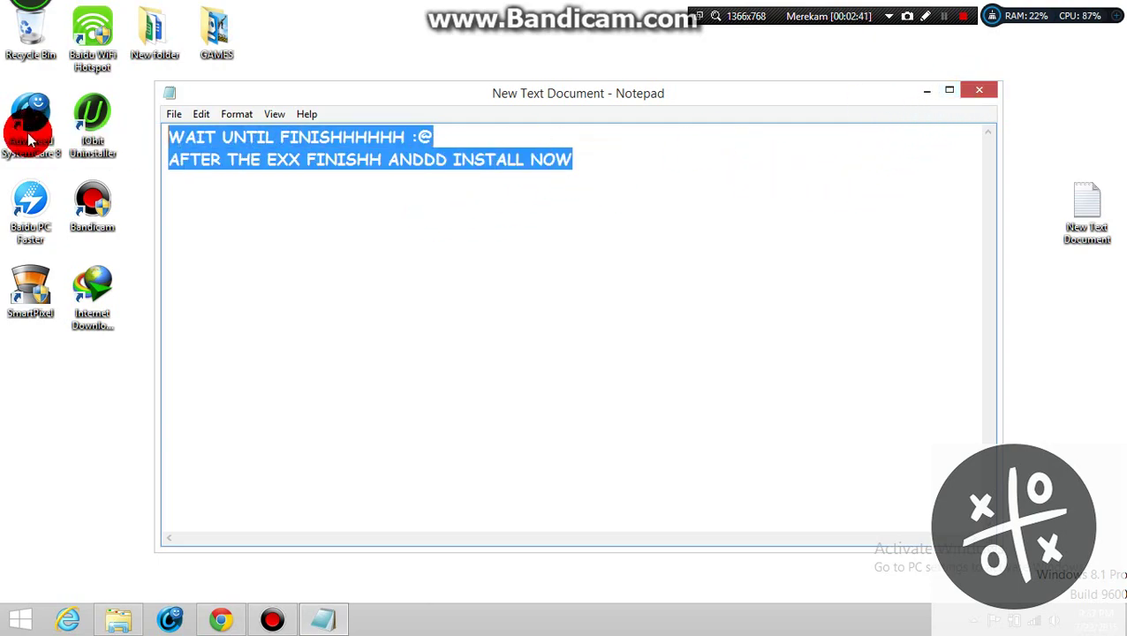
click(927, 91)
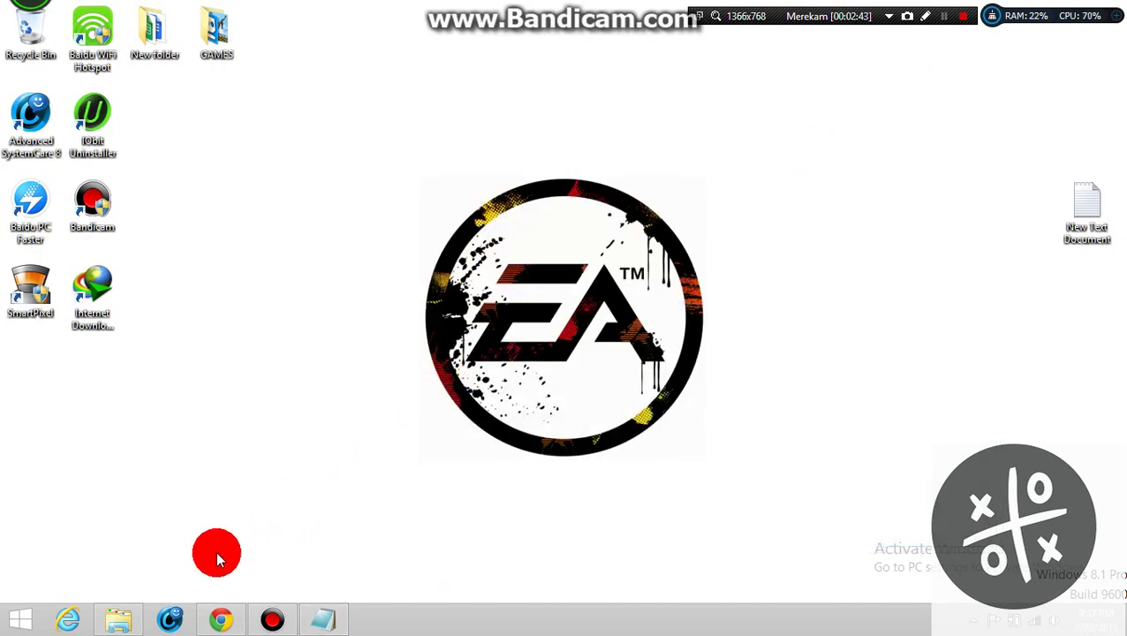
Switch to File Explorer, open the extracted Rocket_League folder and launch its setup application, allowing it to run.
click(118, 619)
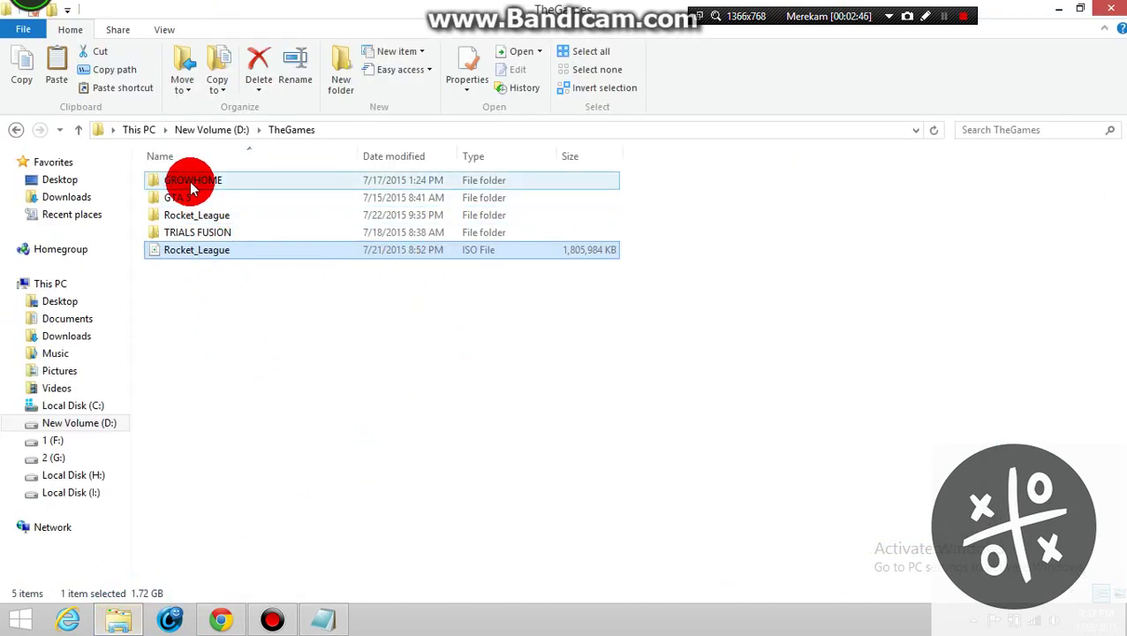
click(188, 217)
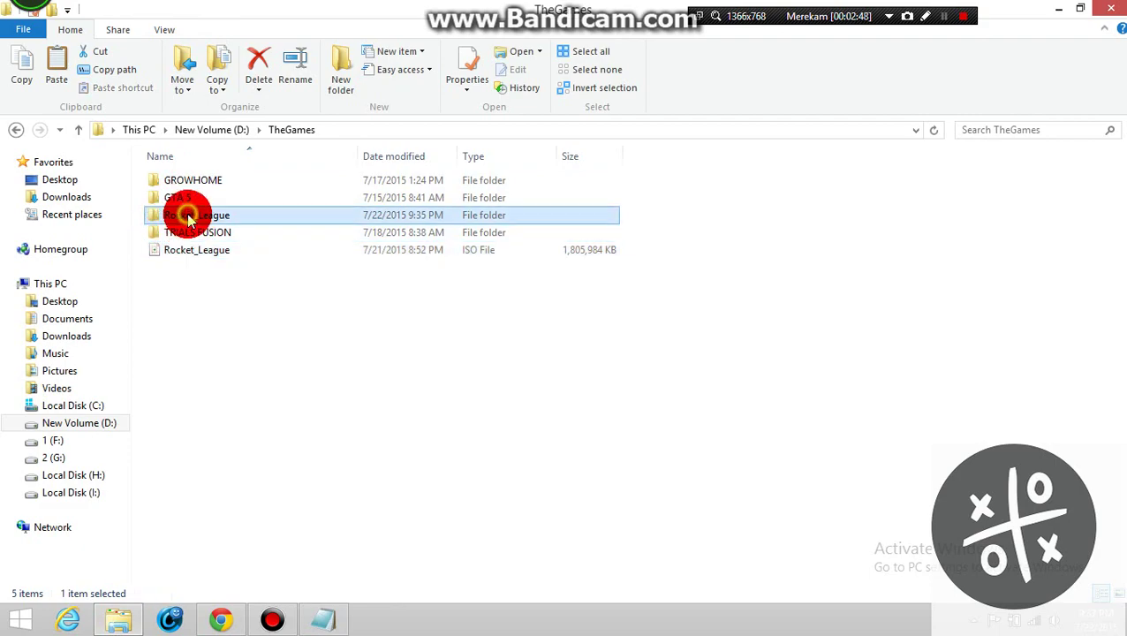
double_click(188, 217)
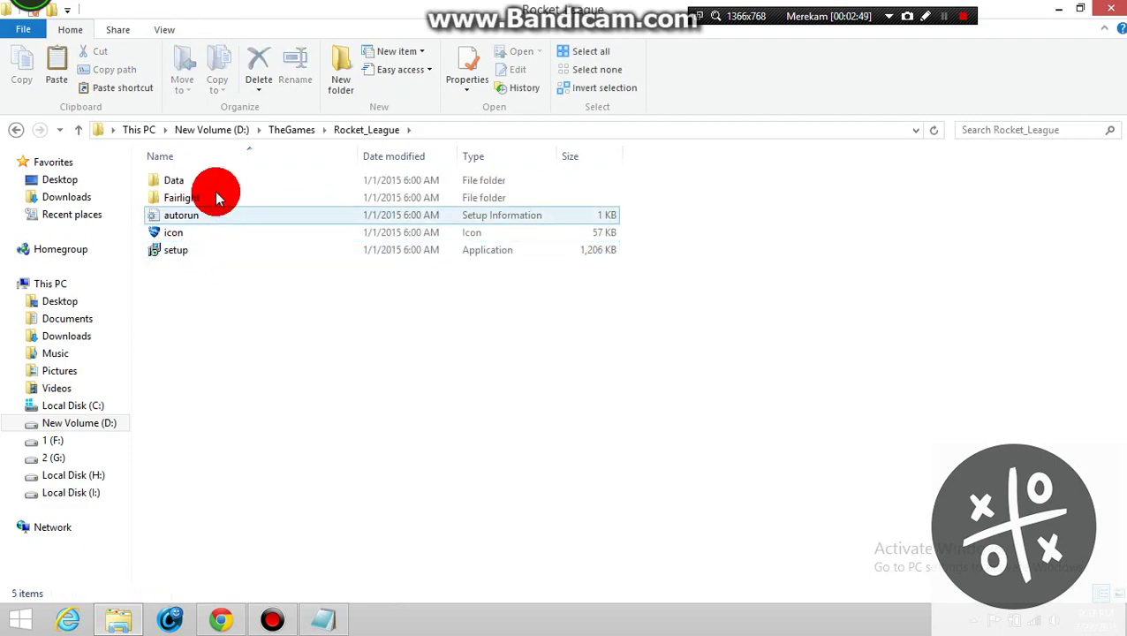
double_click(179, 255)
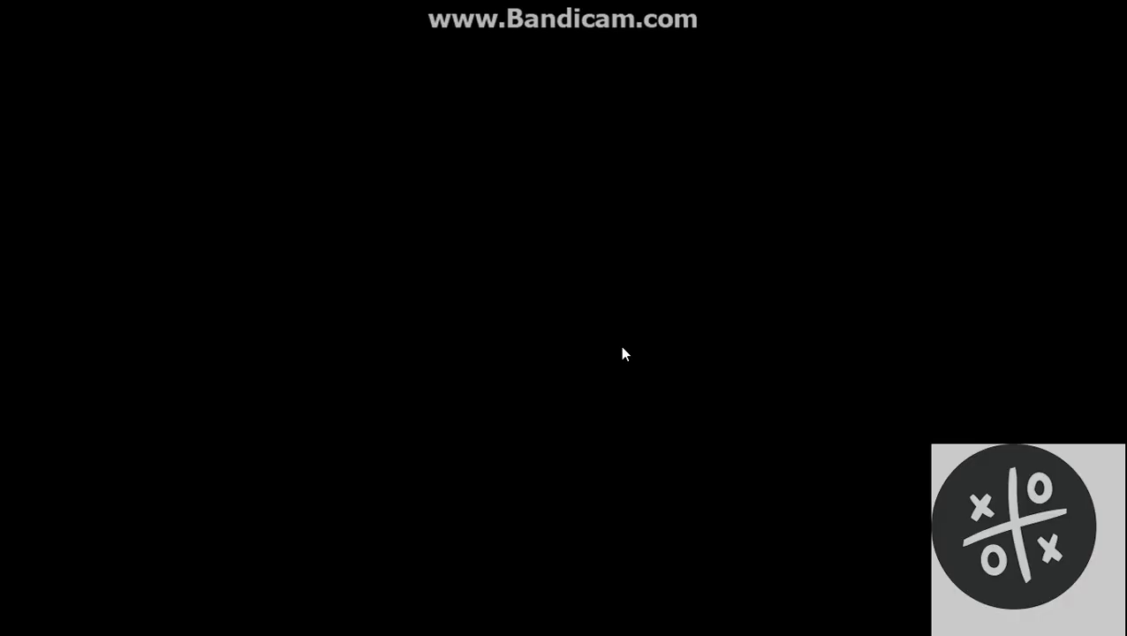
click(622, 351)
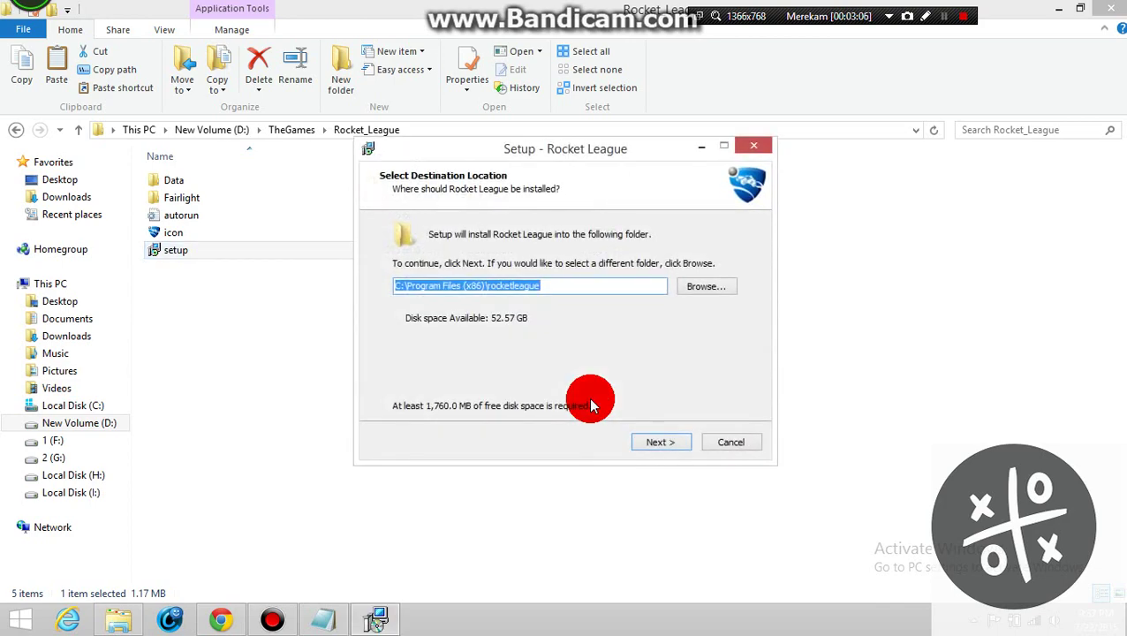
Browse for a different installation destination and choose the TheGames folder on New Volume (D:).
click(691, 289)
drag(685, 292, 686, 354)
click(473, 370)
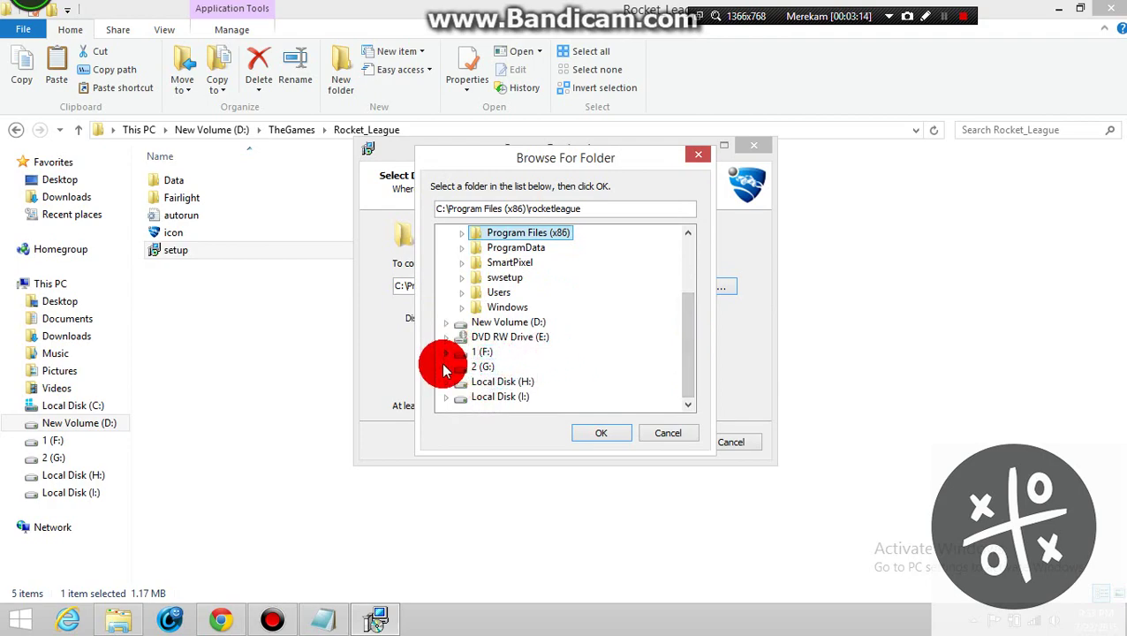
click(459, 328)
click(447, 322)
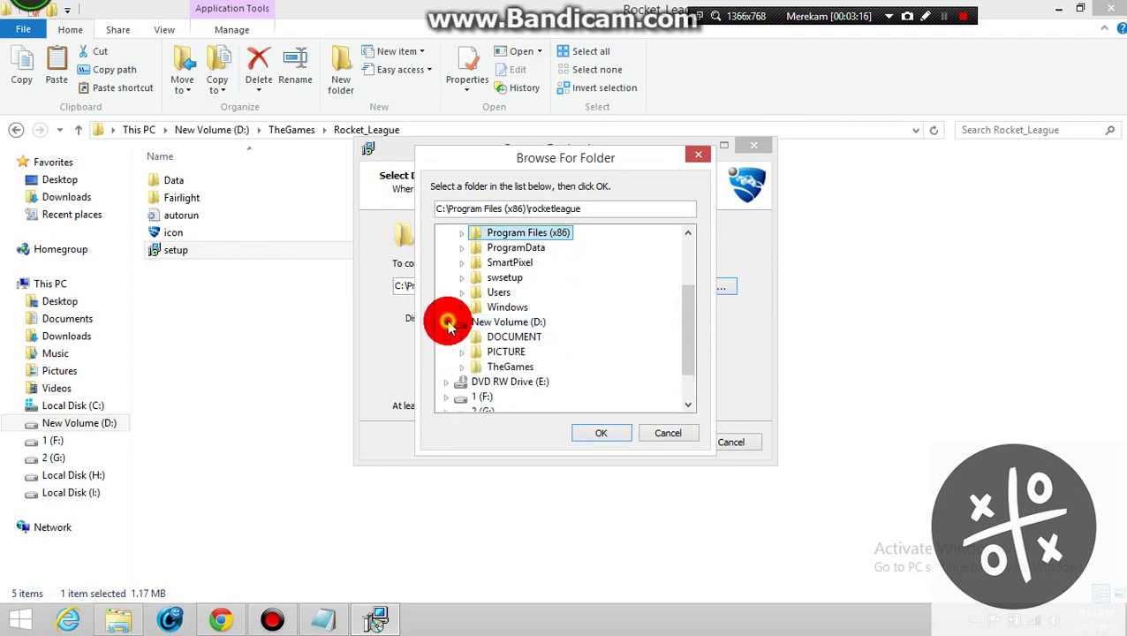
click(516, 371)
click(689, 350)
click(533, 360)
click(680, 356)
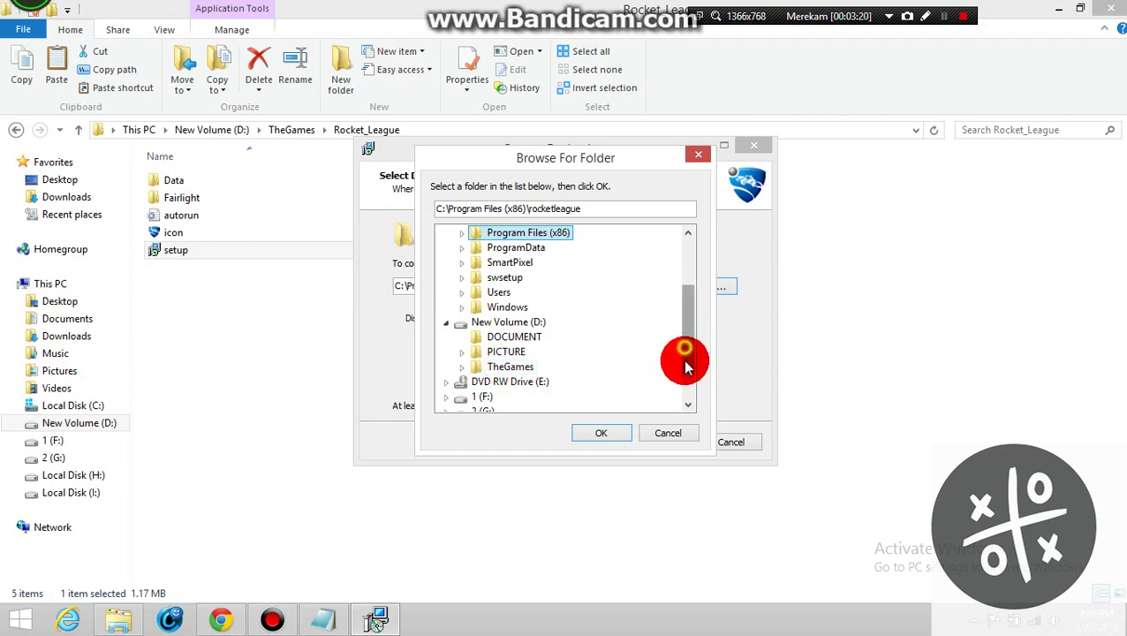
click(684, 359)
click(508, 325)
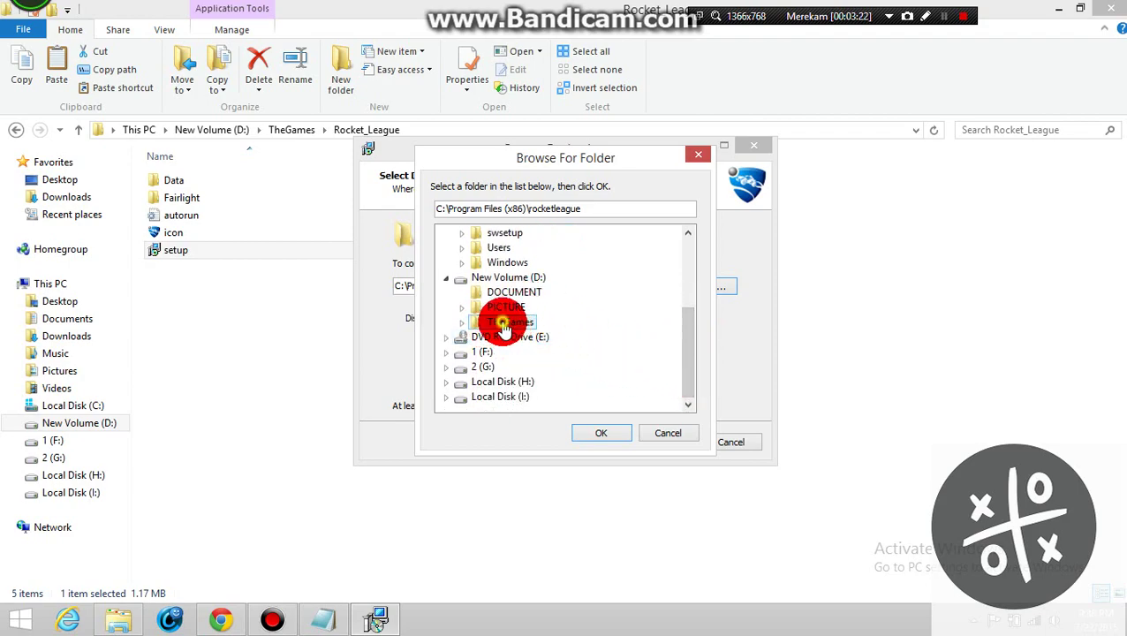
click(504, 326)
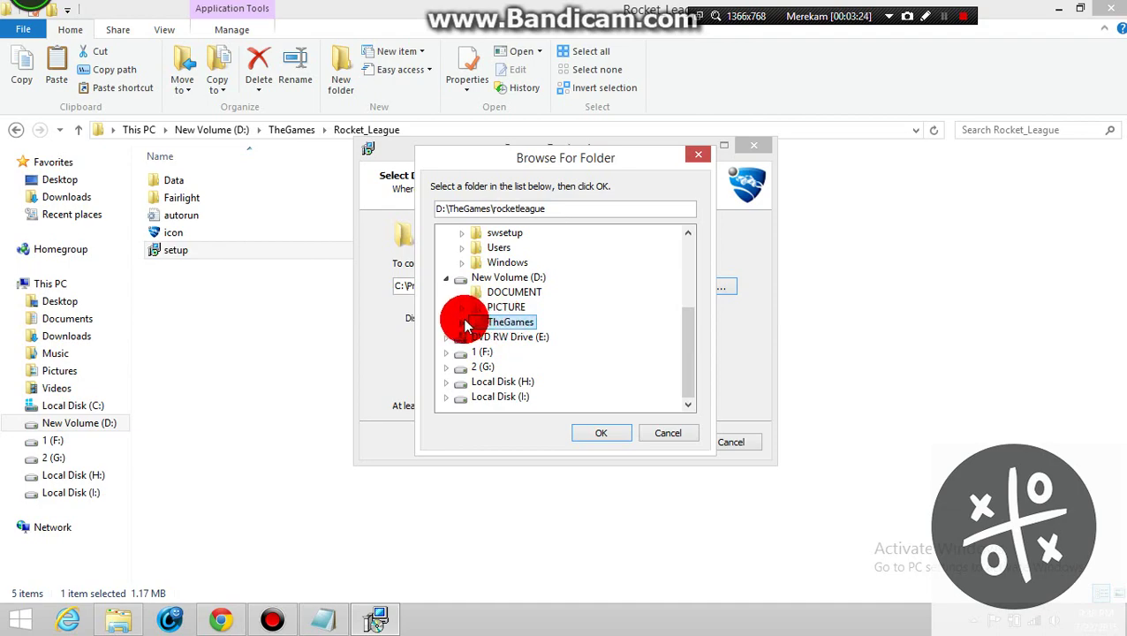
Expand TheGames to view its subfolders, then accept D:\TheGames\rocketleague as the destination and continue to component selection.
double_click(503, 325)
click(559, 364)
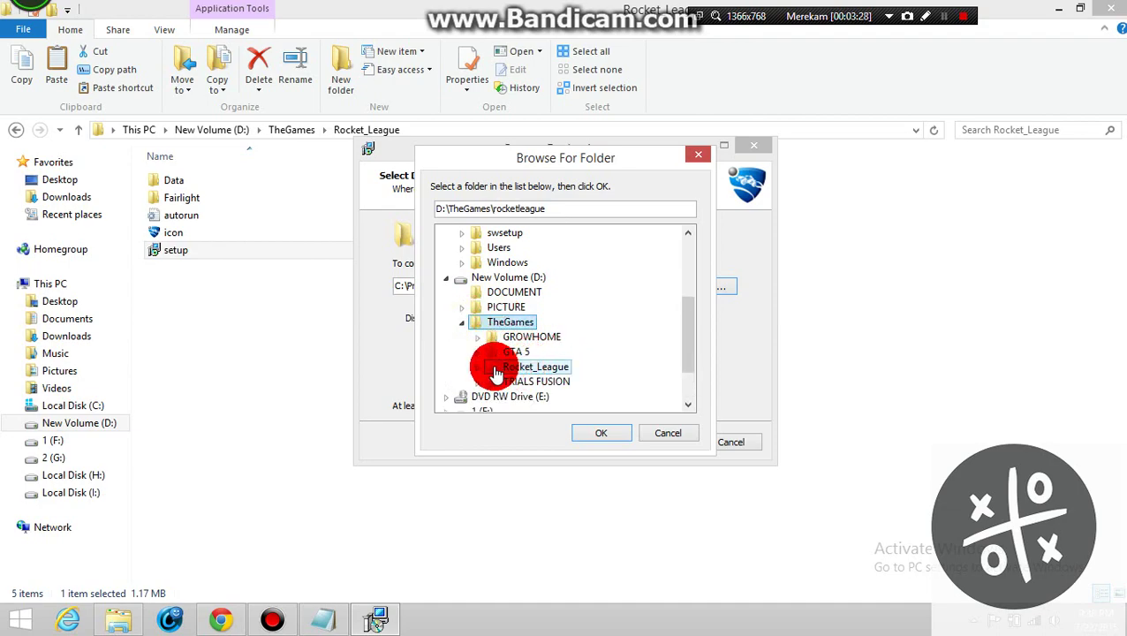
click(482, 323)
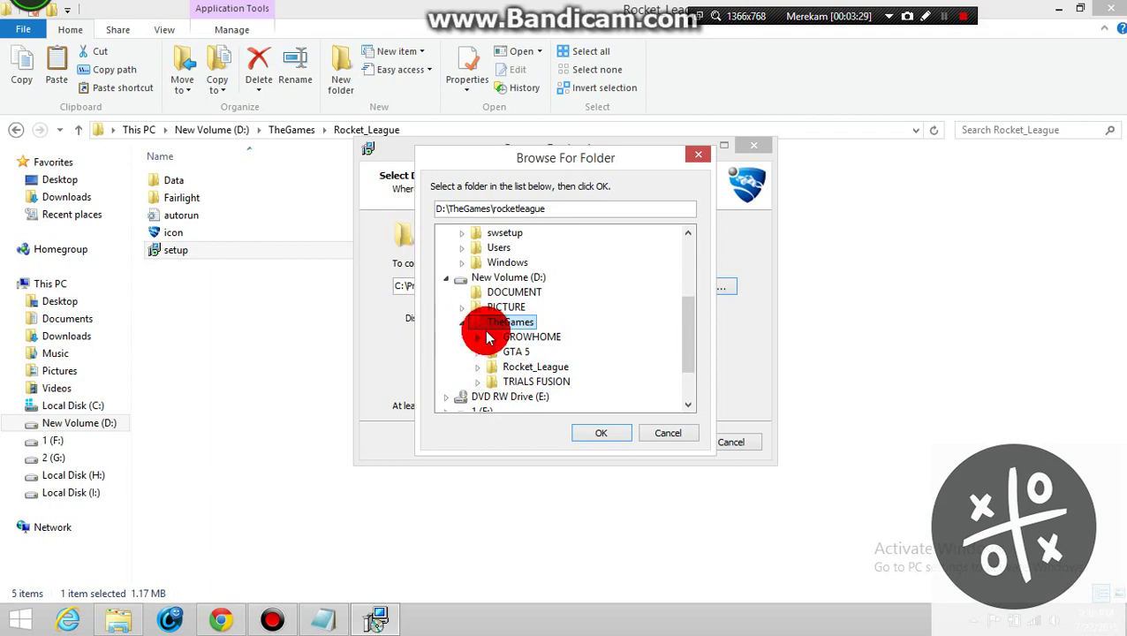
click(592, 435)
click(672, 444)
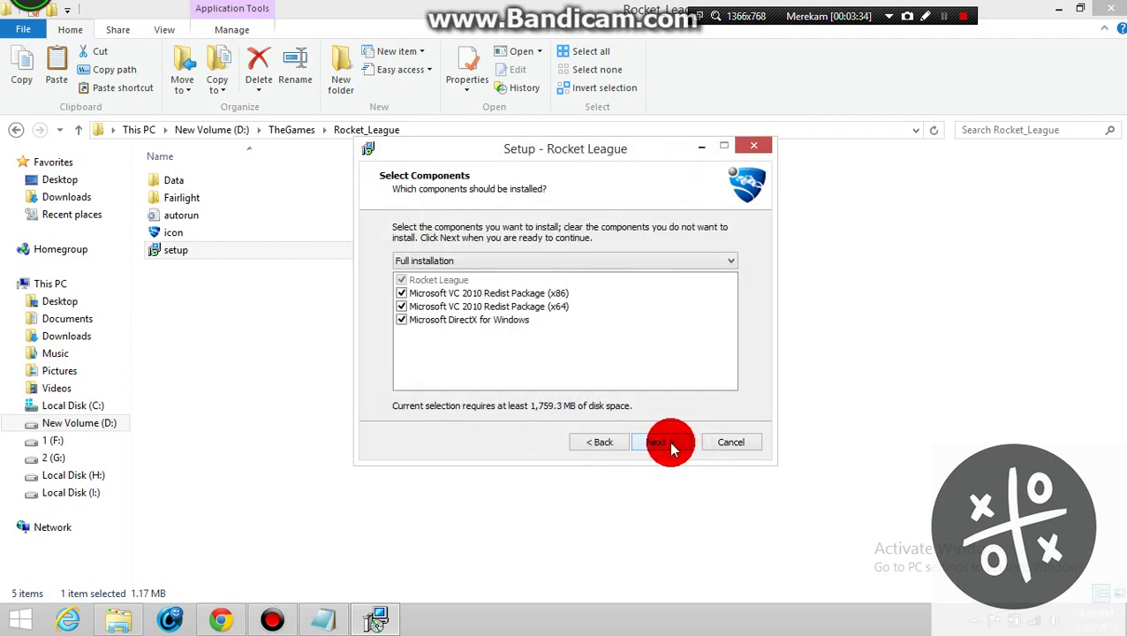
Exclude Microsoft DirectX for Windows and both Microsoft VC 2010 Redist Packages (x64 and x86) from the installation.
click(401, 320)
click(401, 306)
click(401, 293)
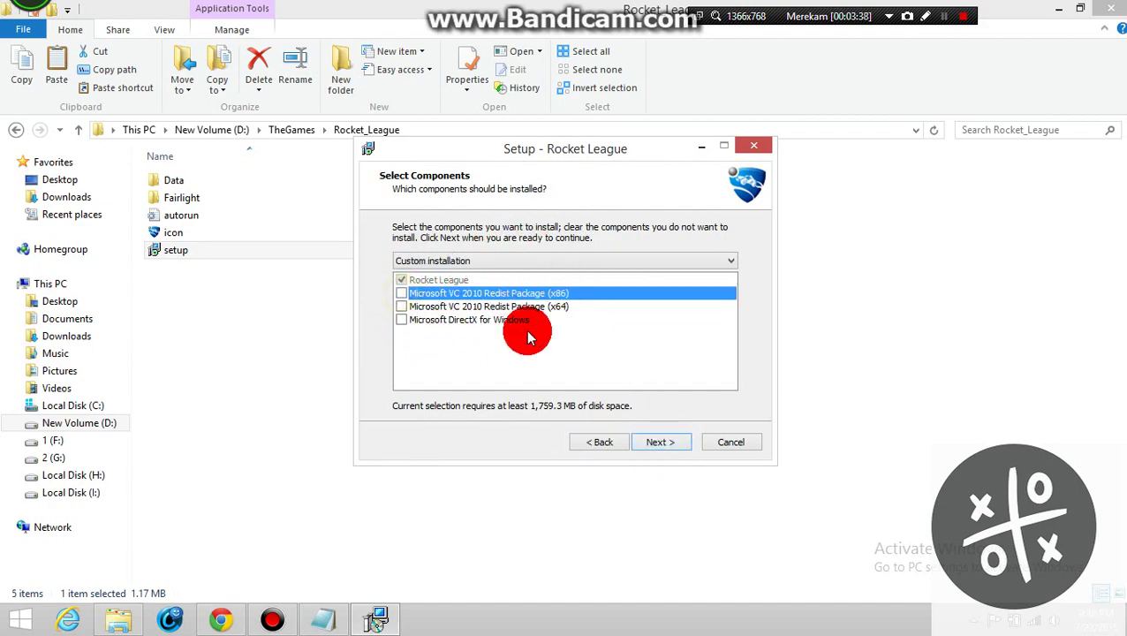
Keep the Rocket League Start Menu folder and both the start menu and desktop shortcuts, and start the installation.
click(664, 444)
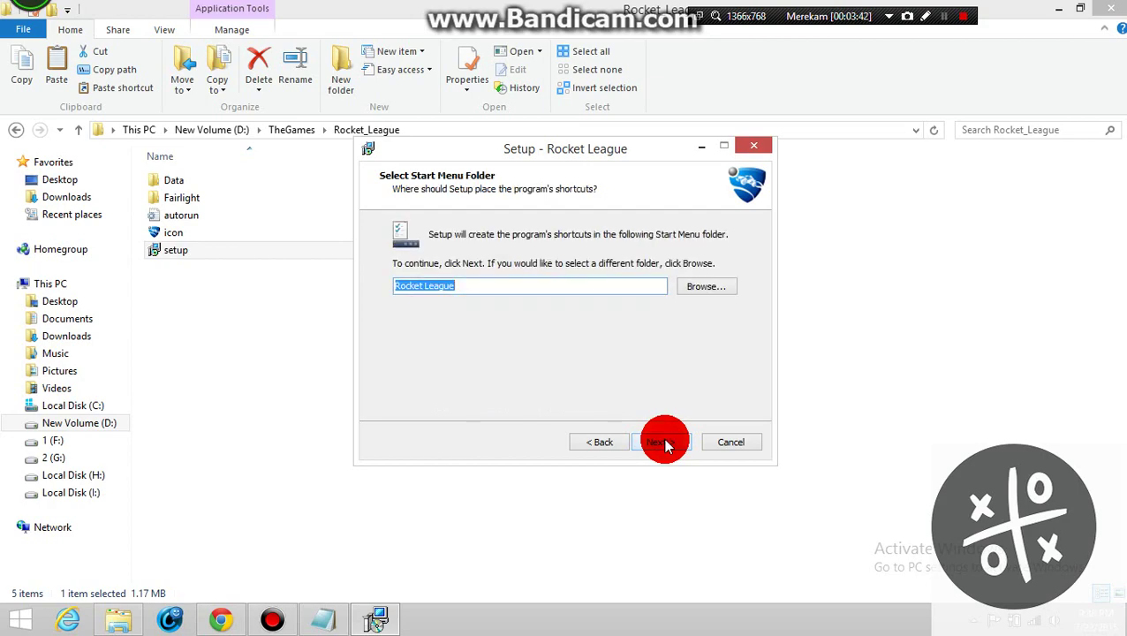
click(664, 445)
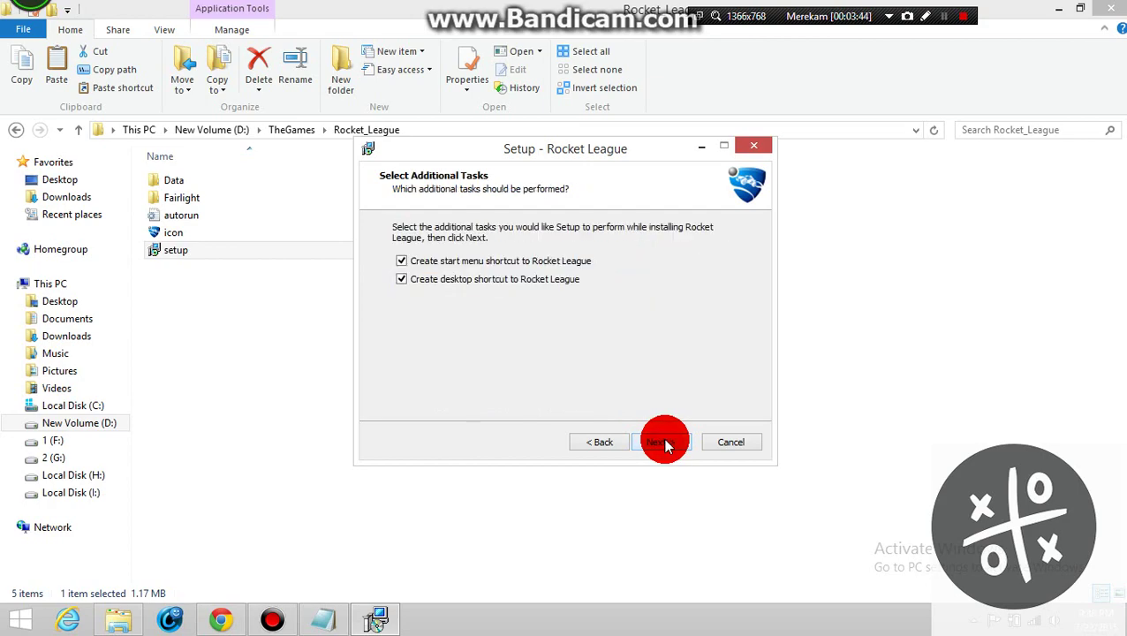
click(664, 444)
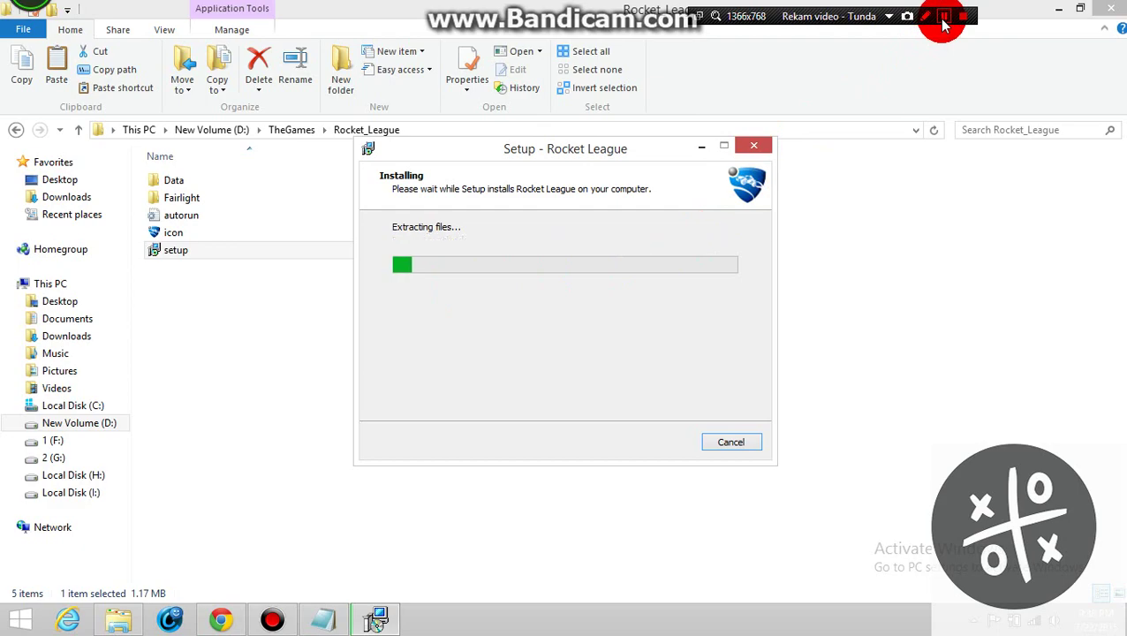
click(941, 17)
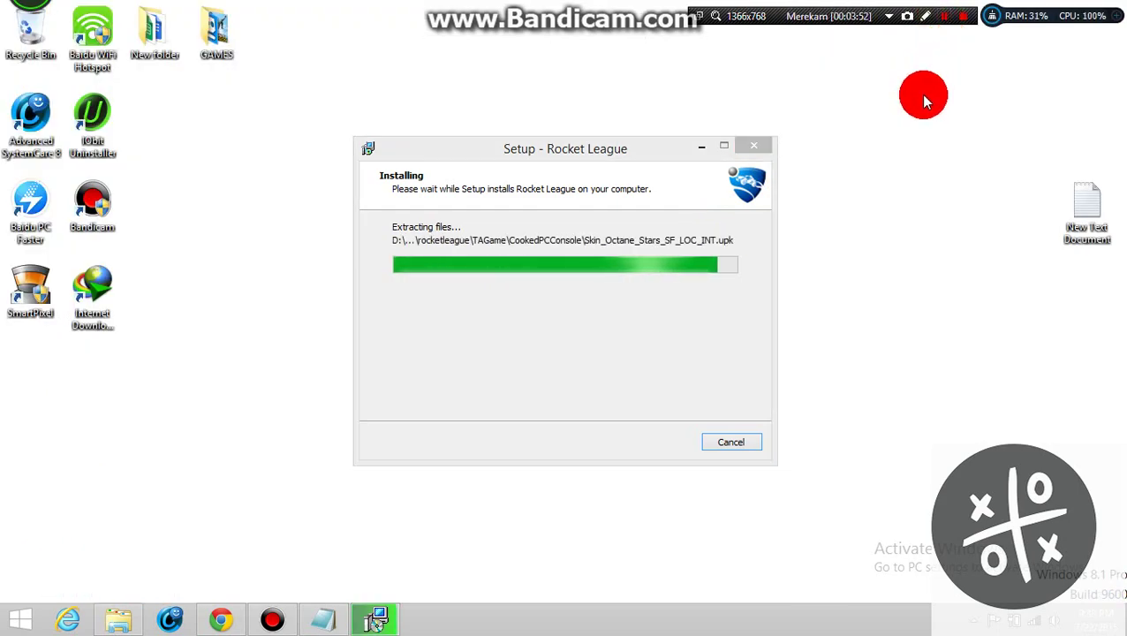
click(944, 18)
click(943, 18)
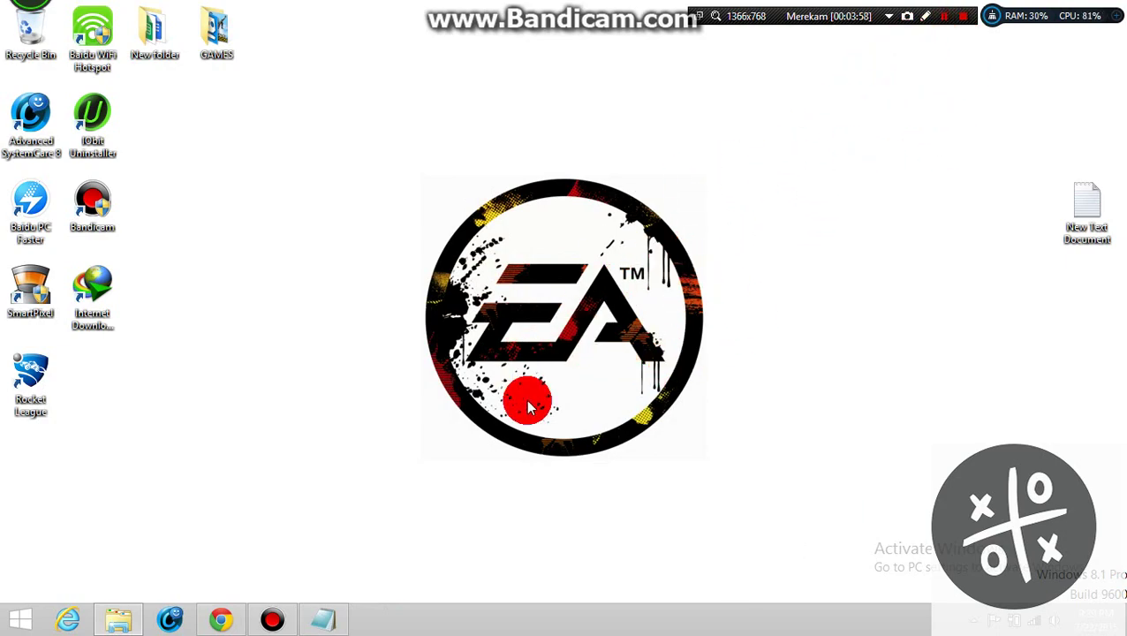
Switch to Notepad, replace the whole note with "AFTERRRR FINISHHHHHHH LETSS SEEE", and select all of its text.
click(330, 618)
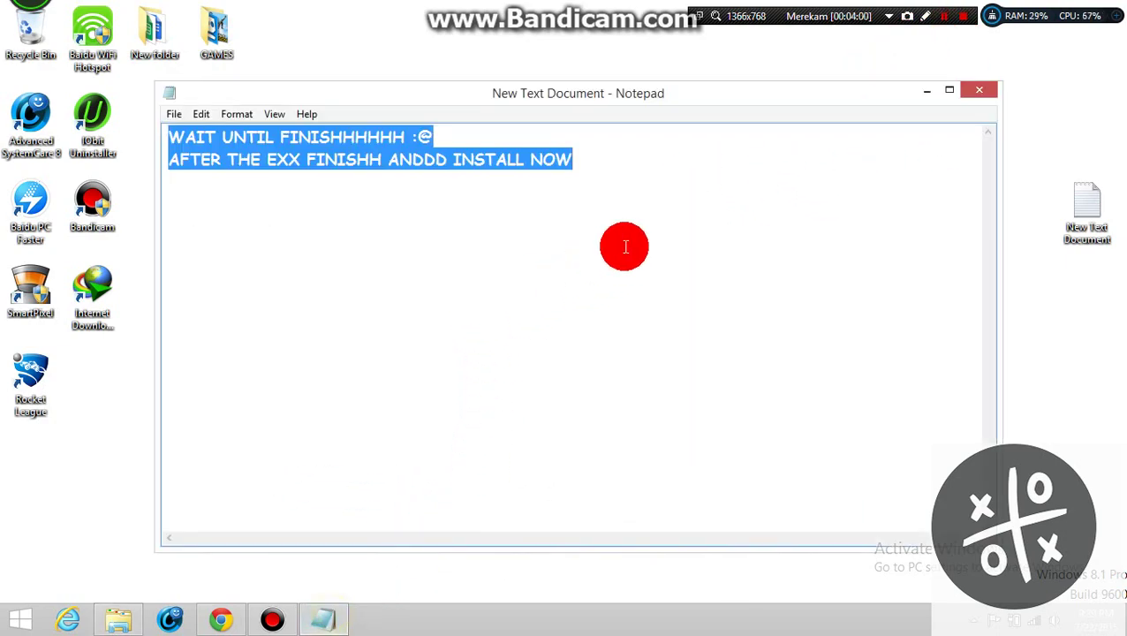
key(BackSpace)
text(AFTE)
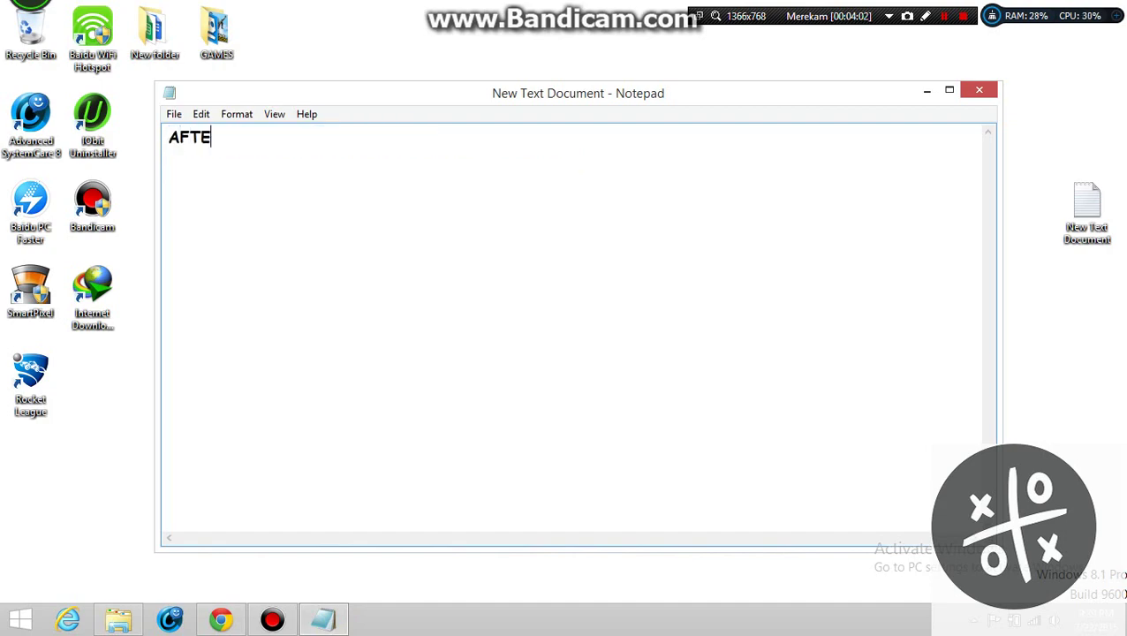
text(RRRR FINISHHHHHHH)
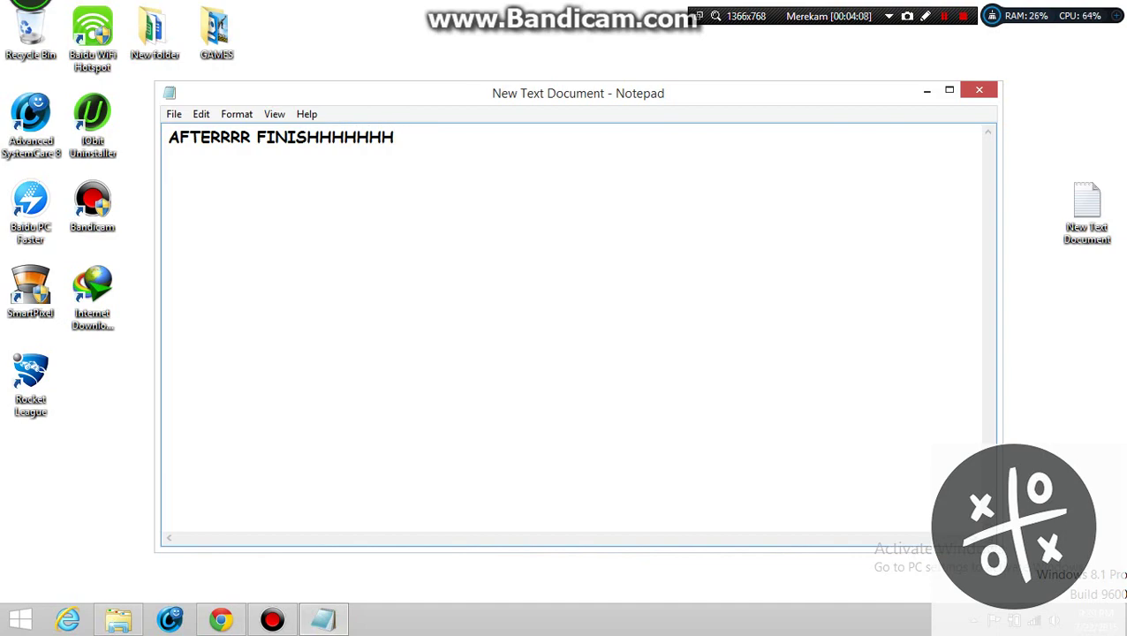
text( LETSS SEEE)
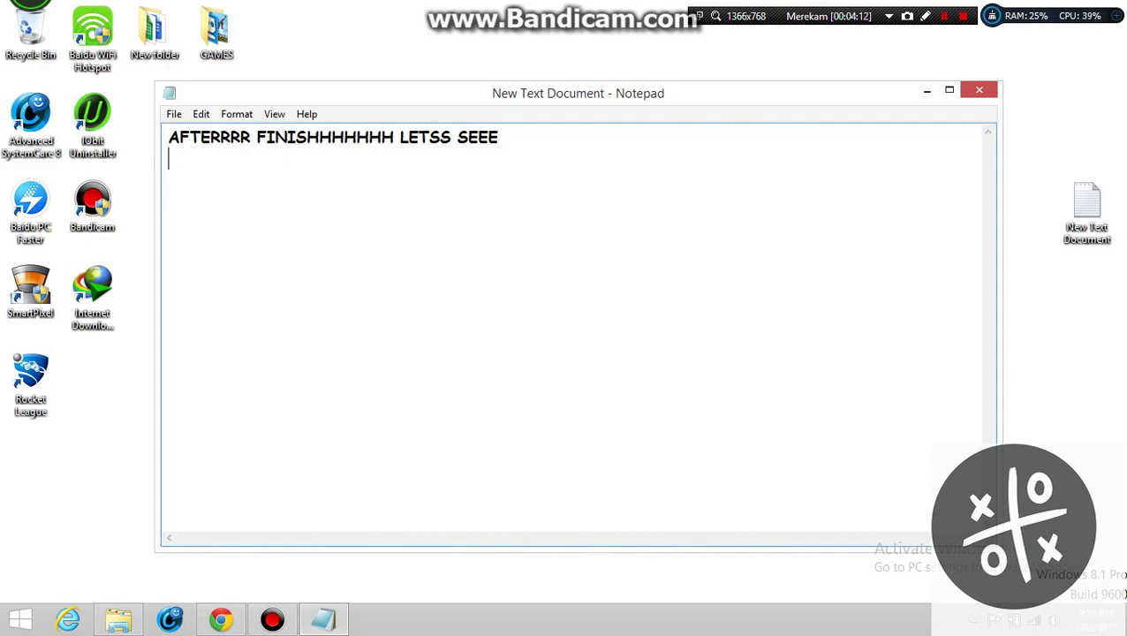
key(ctrl+a)
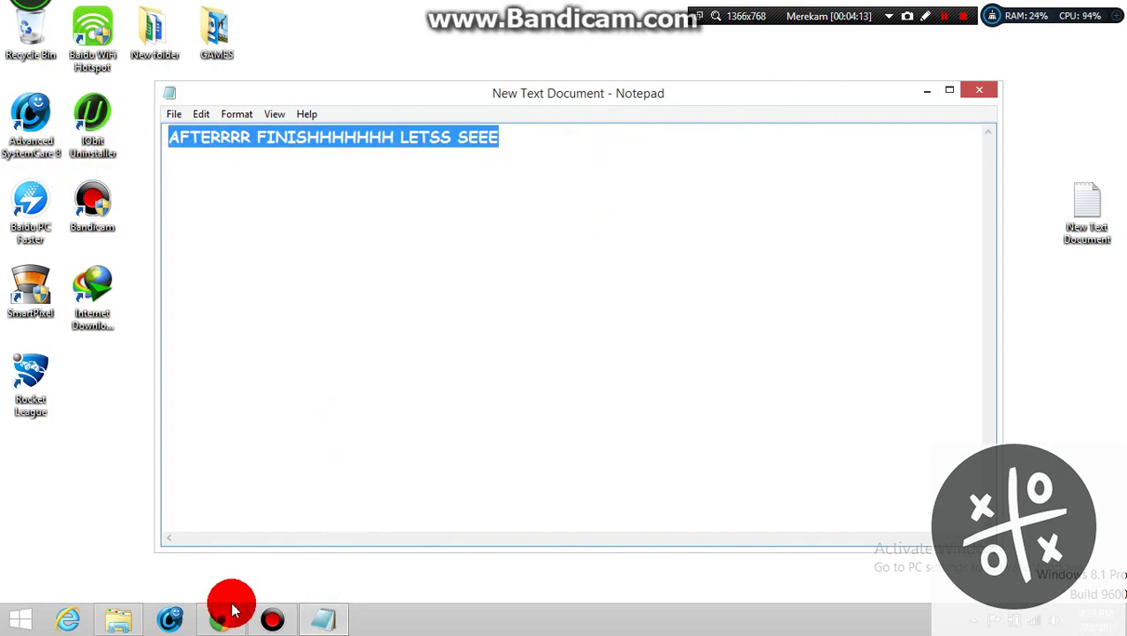
Switch to File Explorer, locate the RocketLeague application in D:\TheGames\rocketleague\Binaries\Win32, and minimize the window.
click(130, 616)
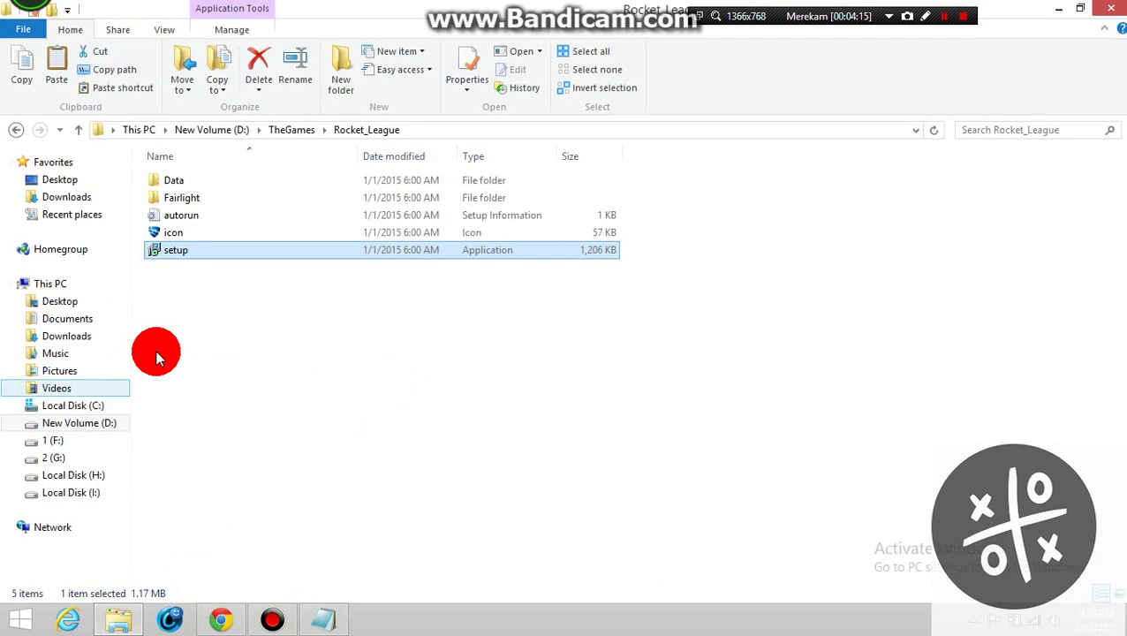
click(15, 130)
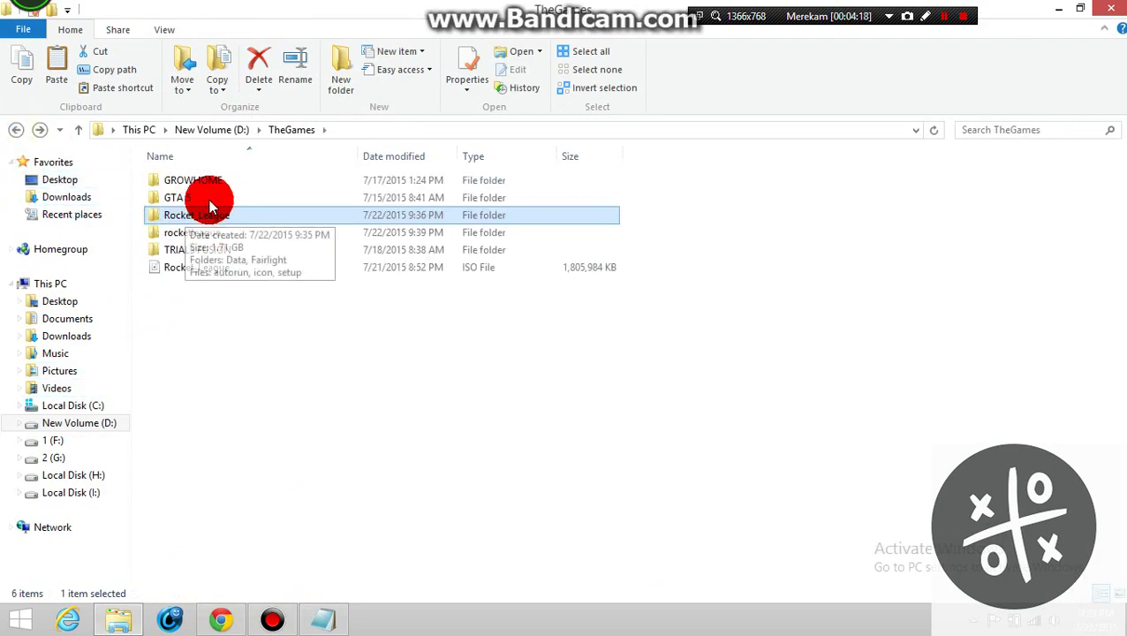
click(196, 233)
double_click(196, 233)
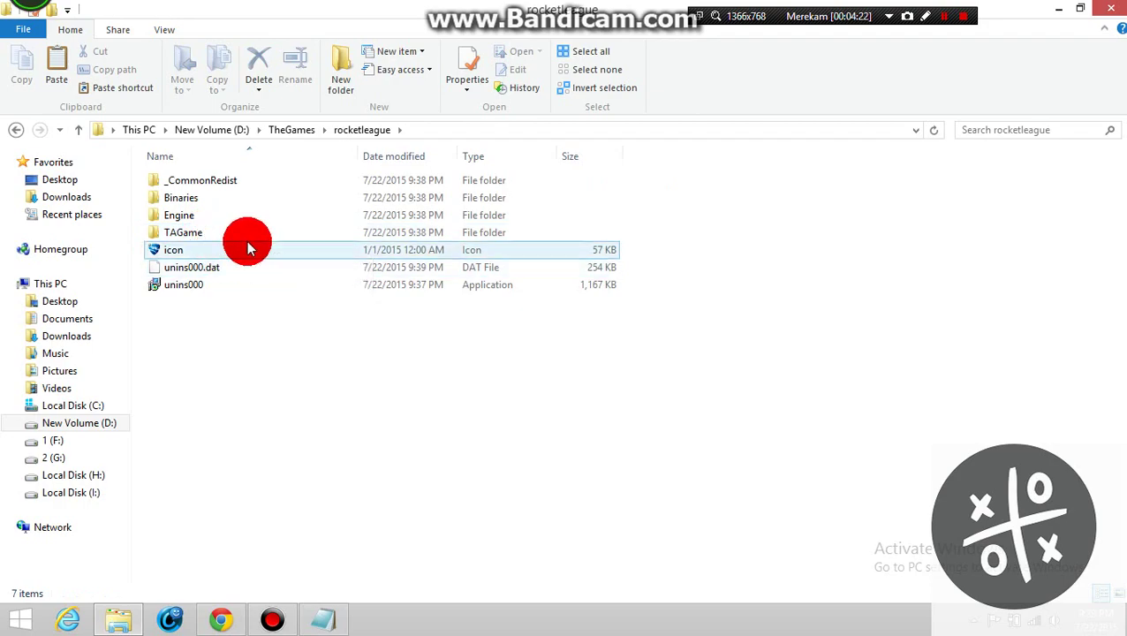
click(183, 203)
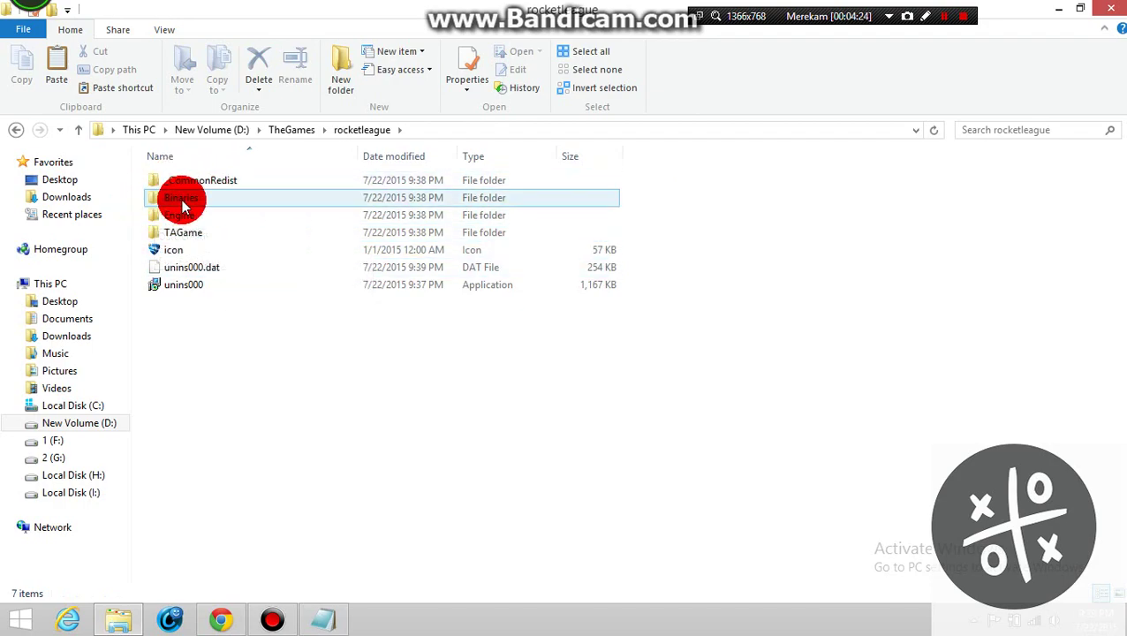
double_click(186, 203)
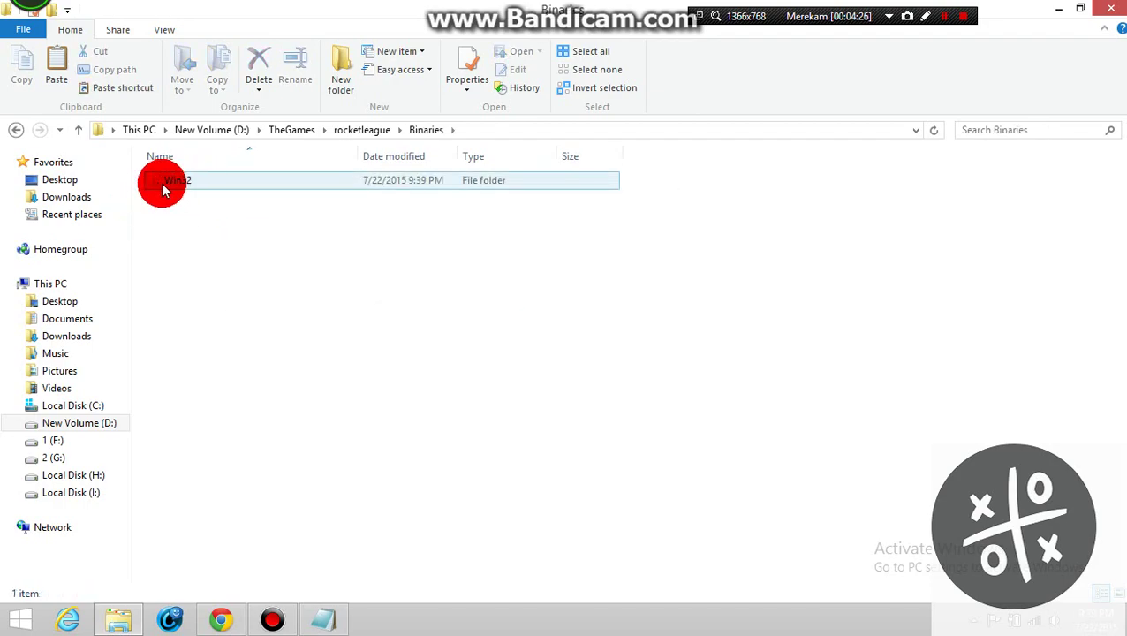
double_click(177, 182)
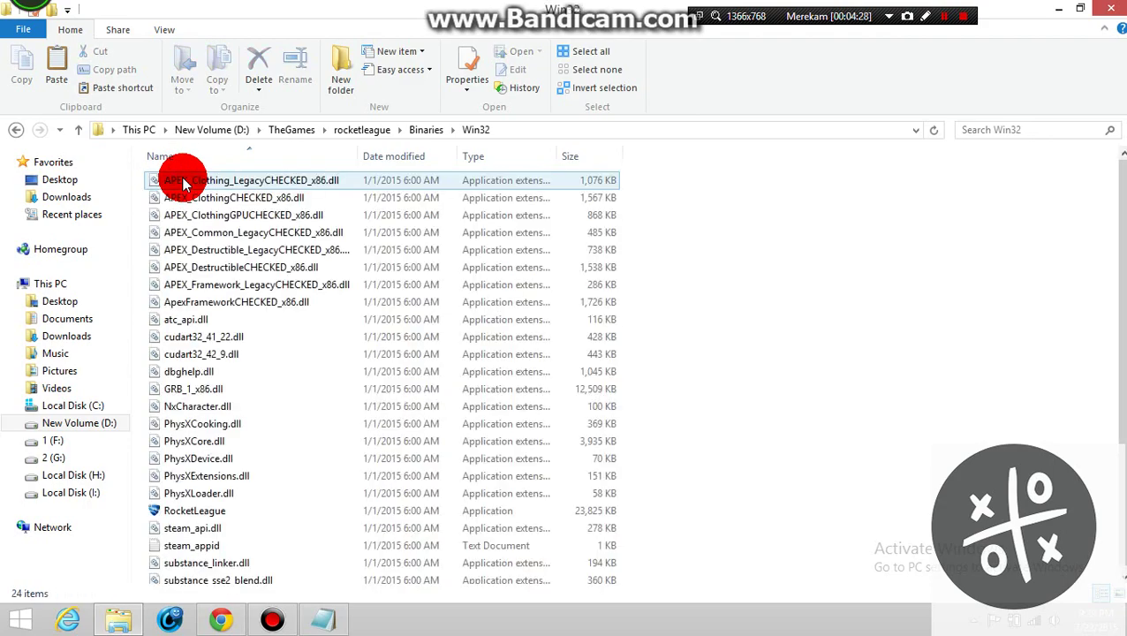
scroll(366, 389, down, 1)
click(221, 504)
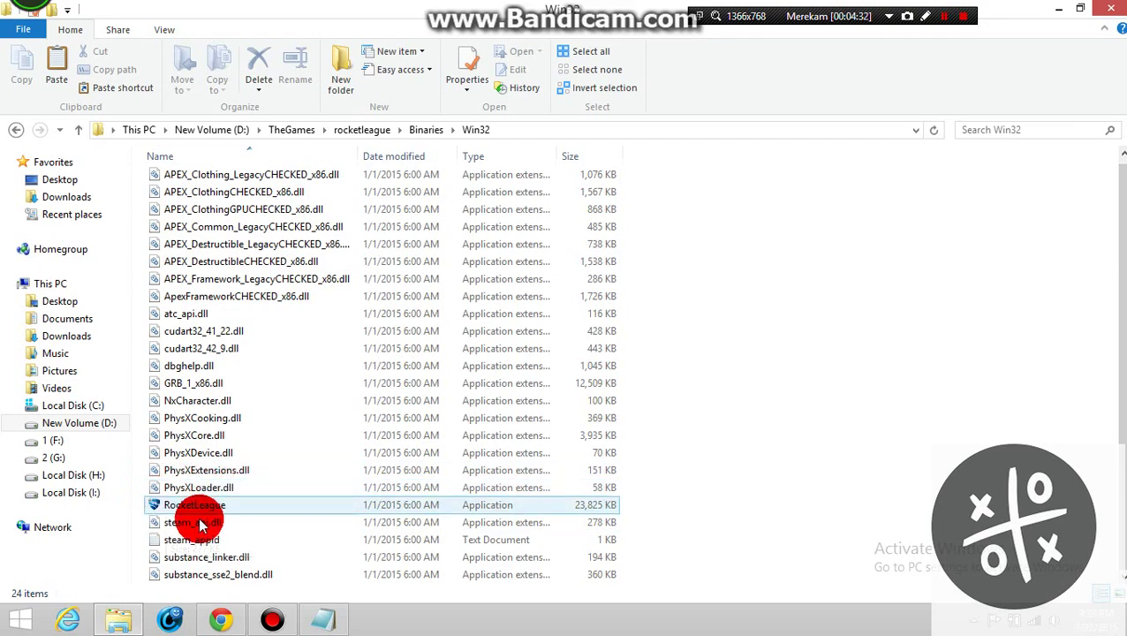
click(1055, 10)
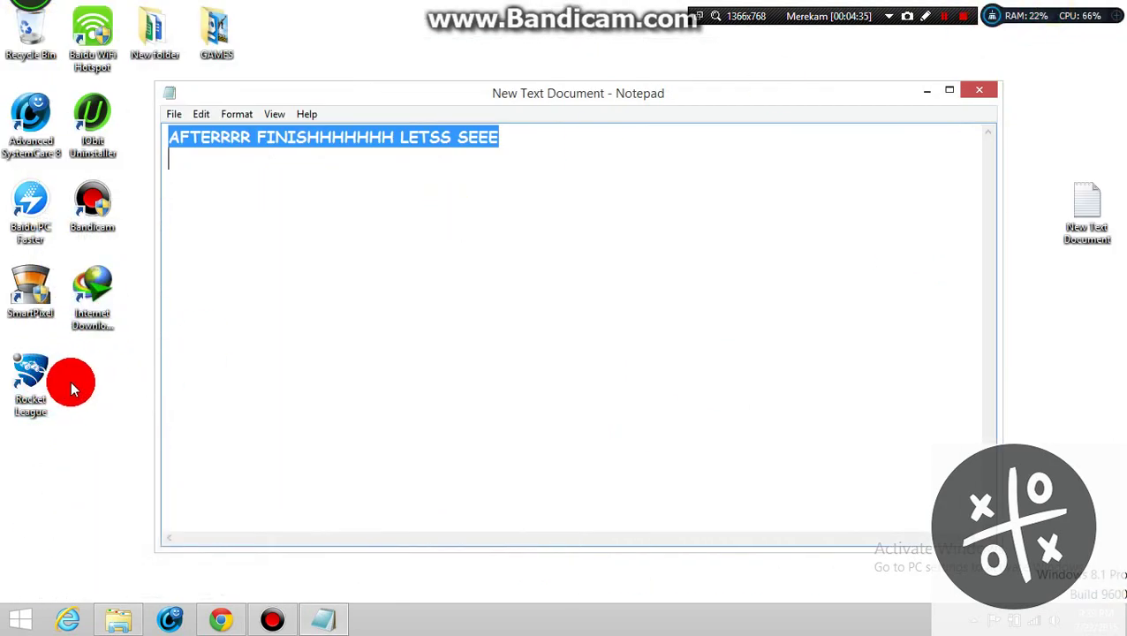
Minimize the note and point out the Rocket League shortcut on the desktop.
double_click(70, 382)
click(926, 94)
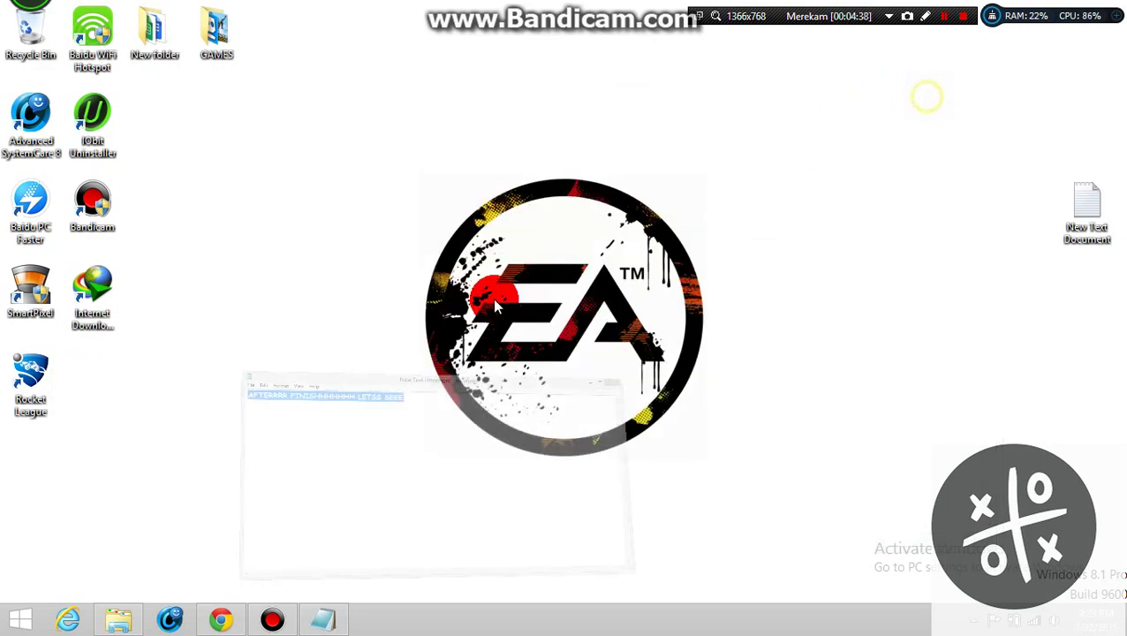
drag(88, 362, 45, 385)
click(344, 320)
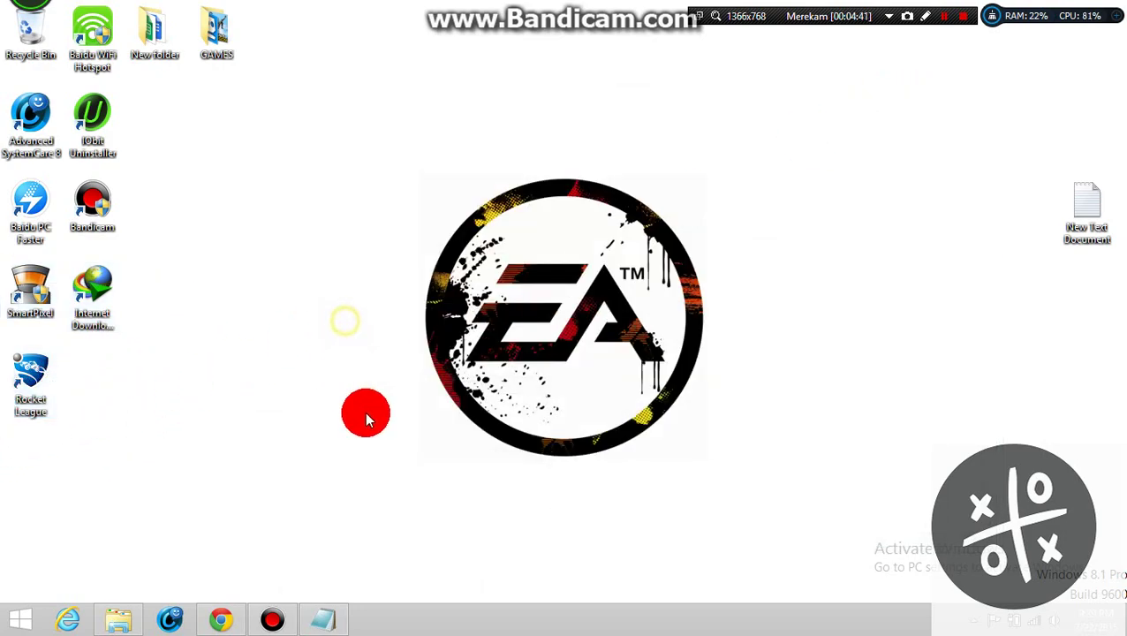
Switch to Notepad and replace the note with the lines "ANDDDDDD ENJOYY TO PLAYYYYYYY" and "THANKKKKKSS FORRRR WATCHINGGGGG".
click(325, 619)
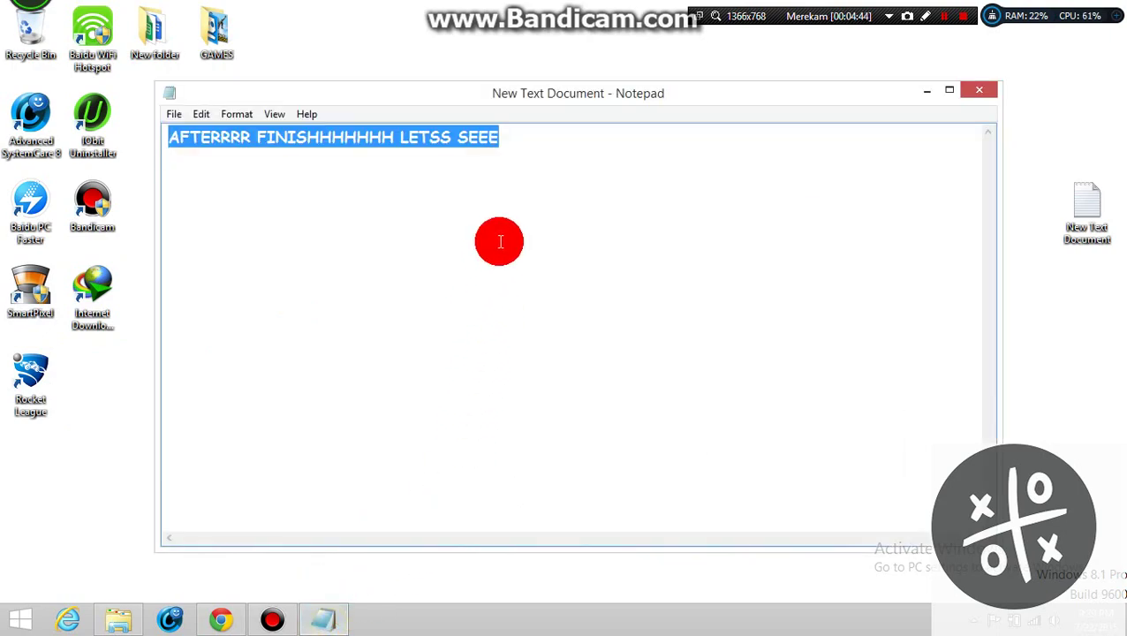
text(ANDDDDDD ENJOYY TO PLAYYYYYYY)
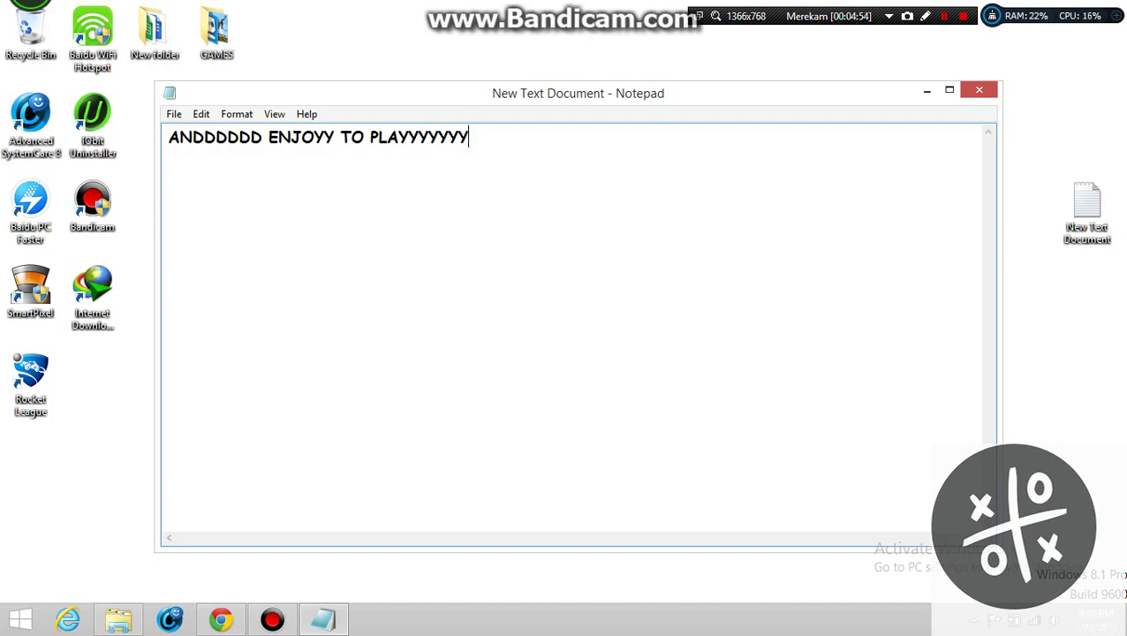
text(HANKKKKKSS FORRRR WA)
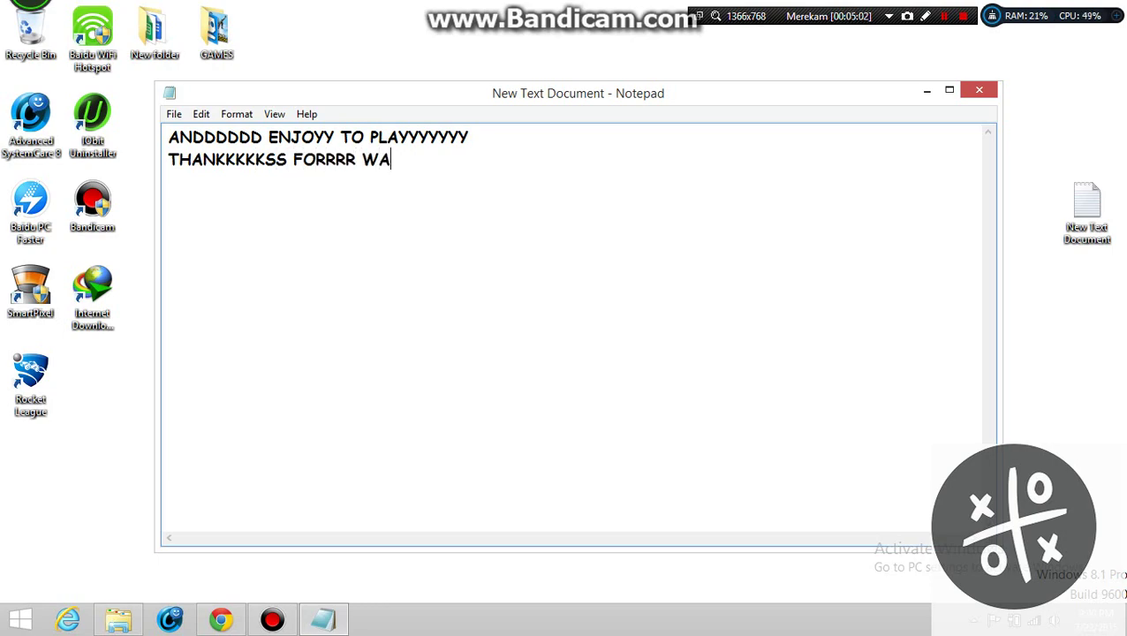
text(INGGGGG)
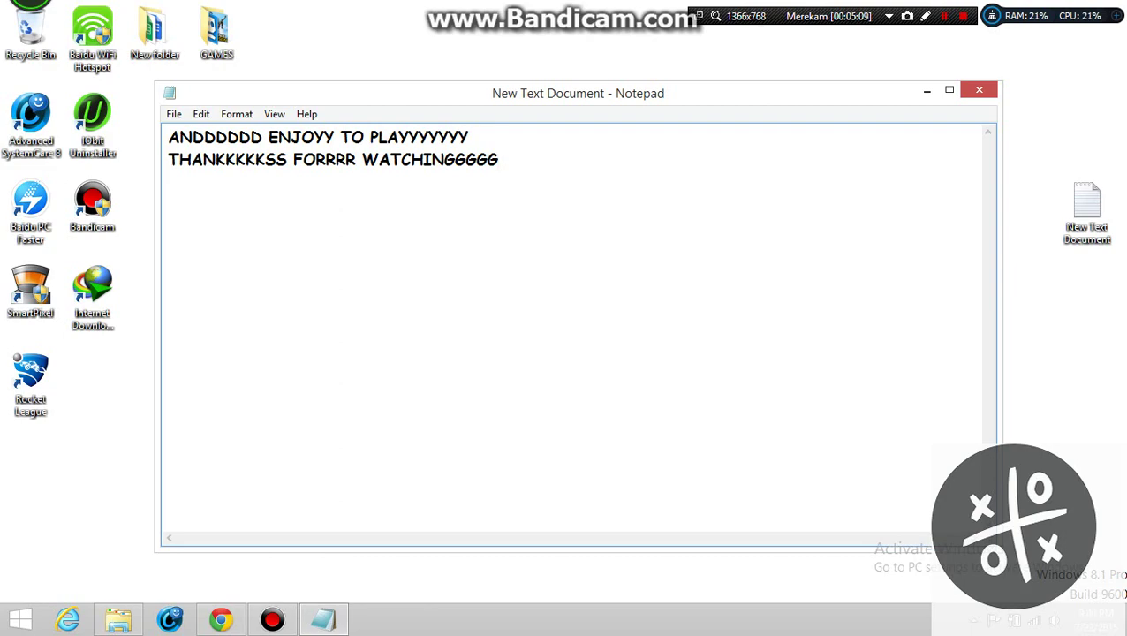
Replace the note with the lines "THANKKSSSSSS", "SEEEE YAAAA" and "!!!!", and select all of its text.
key(ctrl+a)
key(BackSpace)
text(THANKKSSSSSS )
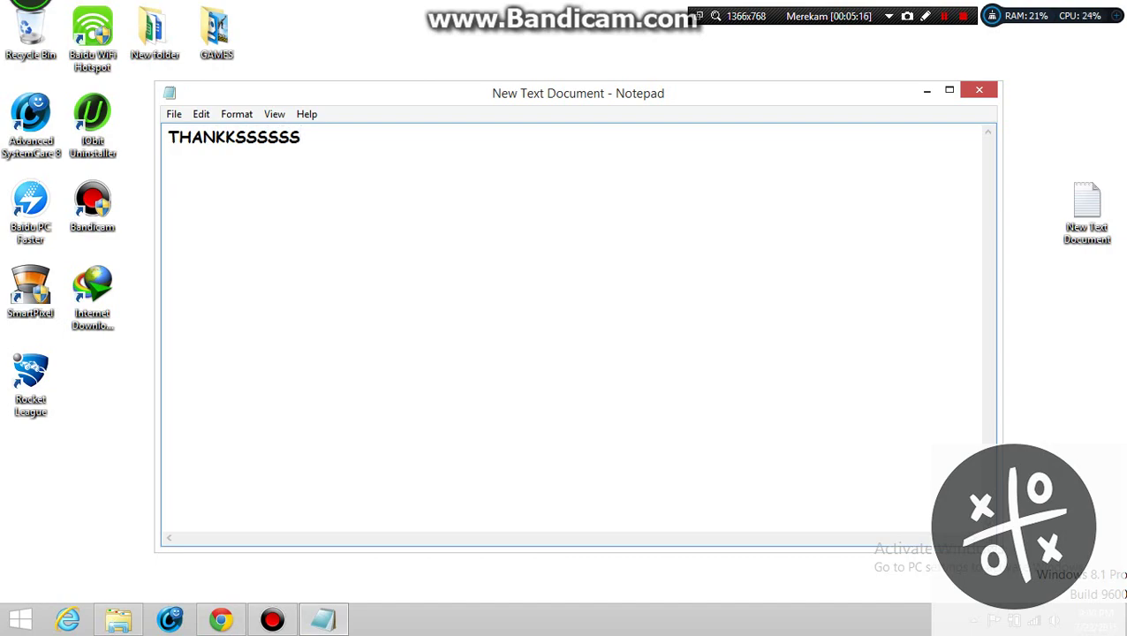
text(SEEEE YAAAA)
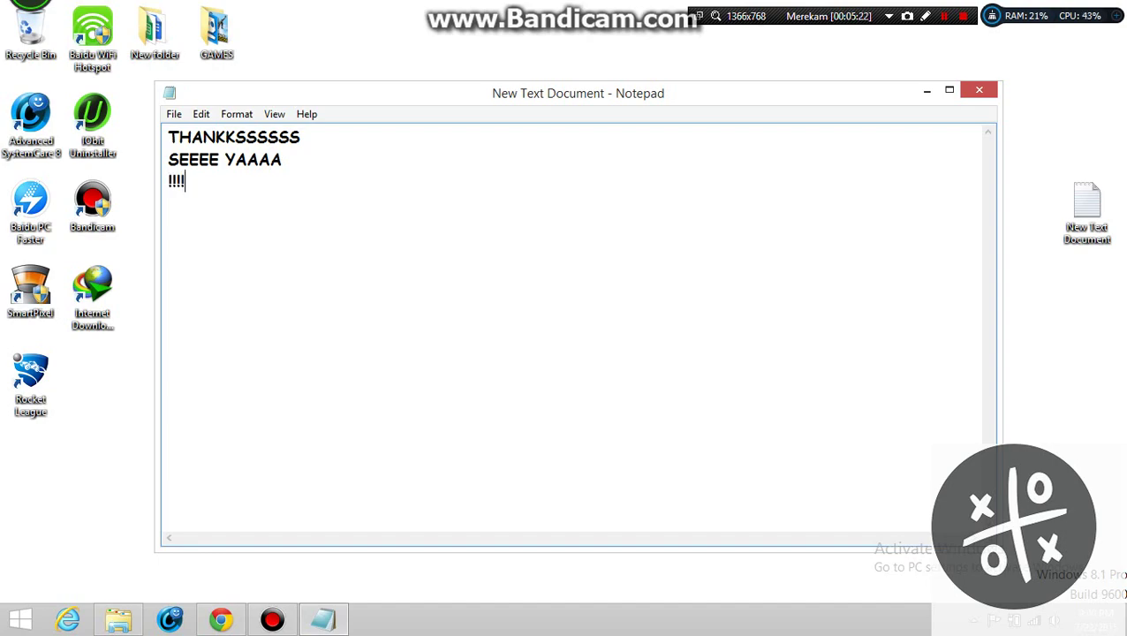
key(ctrl+a)
click(946, 20)
click(962, 17)
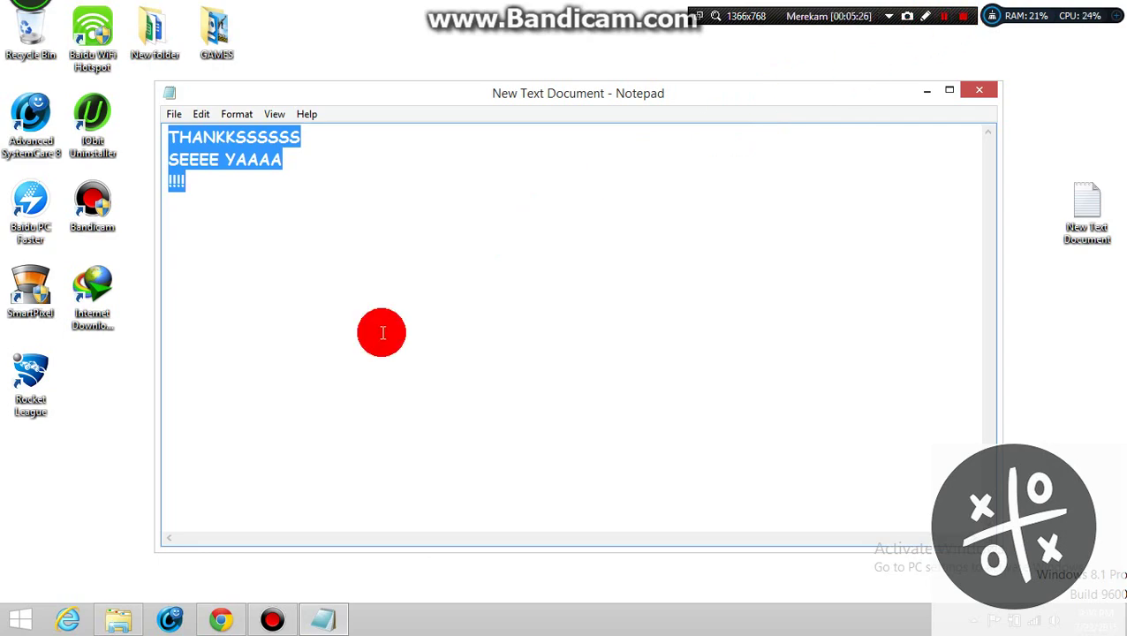